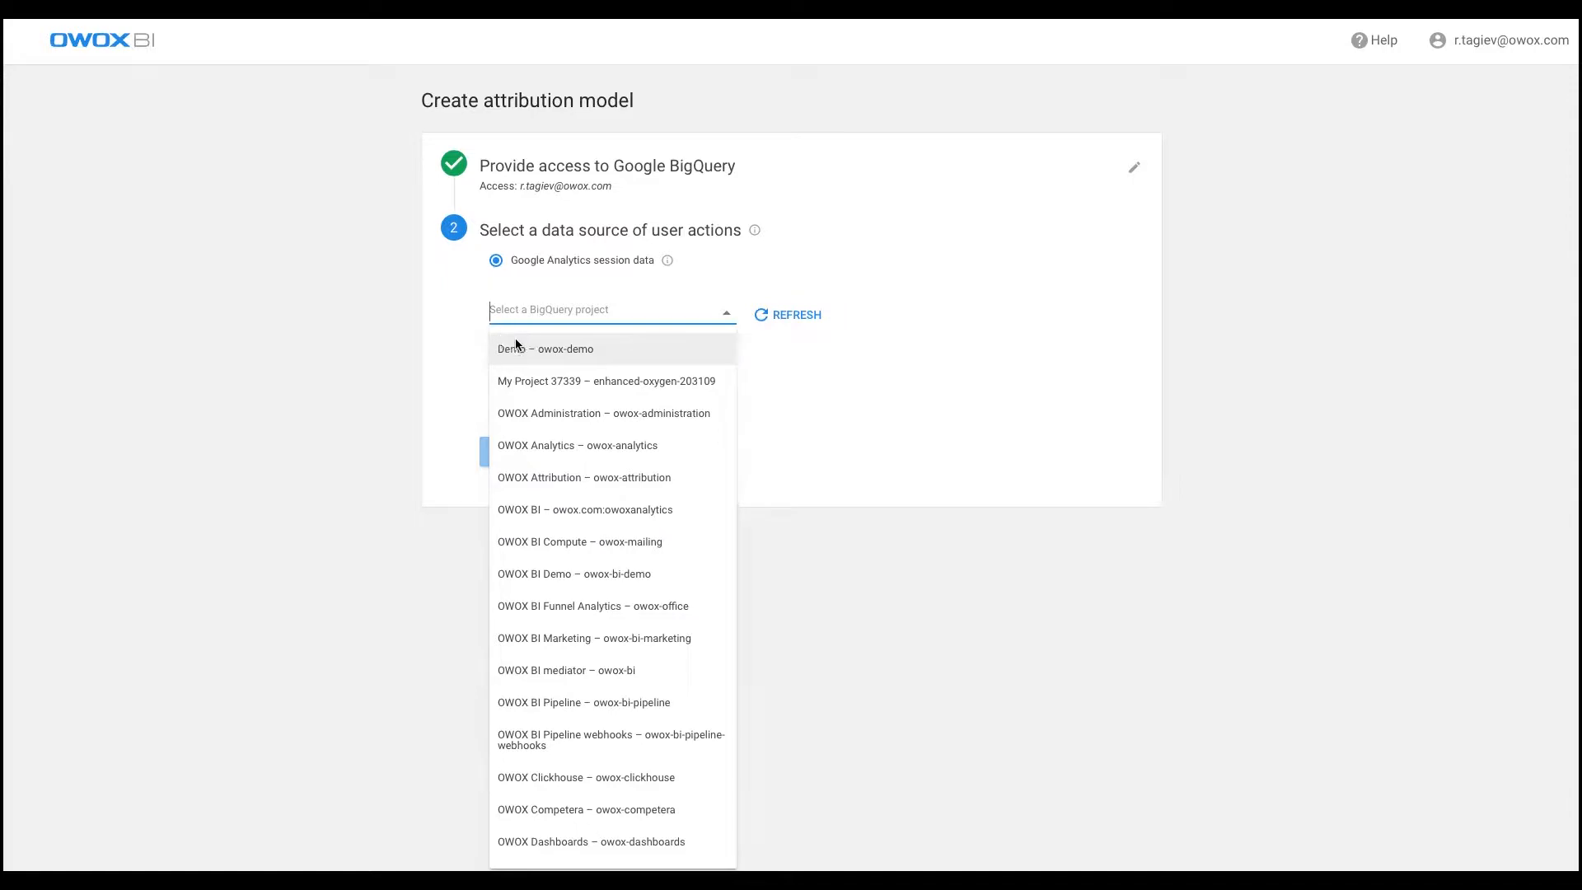
# Create an attribution model from Google Analytics session data in project "Demo – owox-demo" with dataset Example_com_GA_Streaming.
pyautogui.click(517, 345)
pyautogui.click(509, 368)
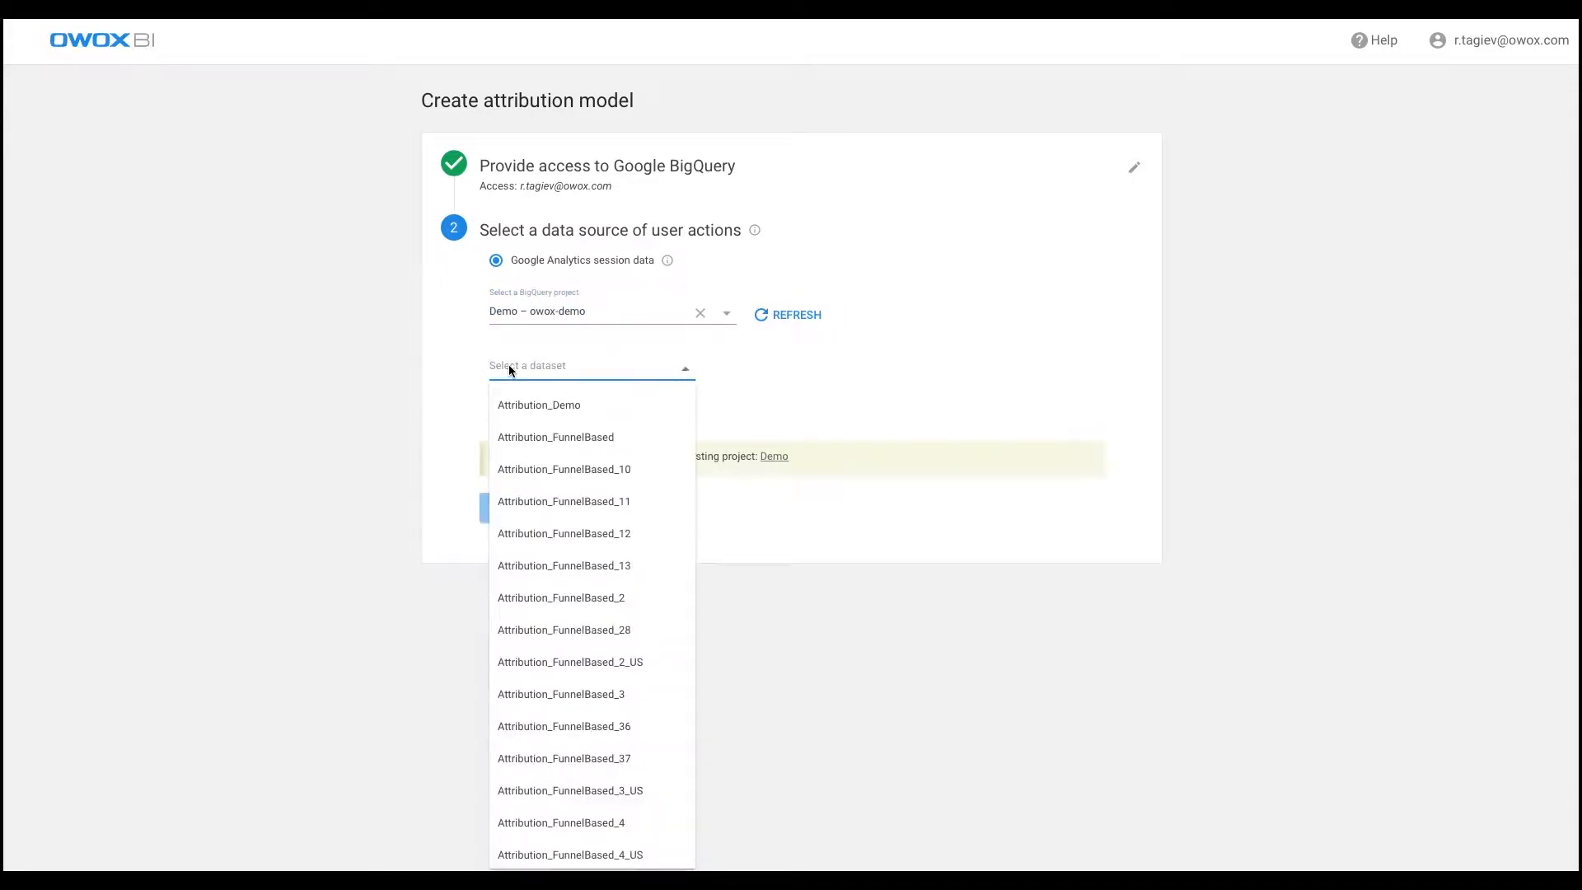
pyautogui.write('ex')
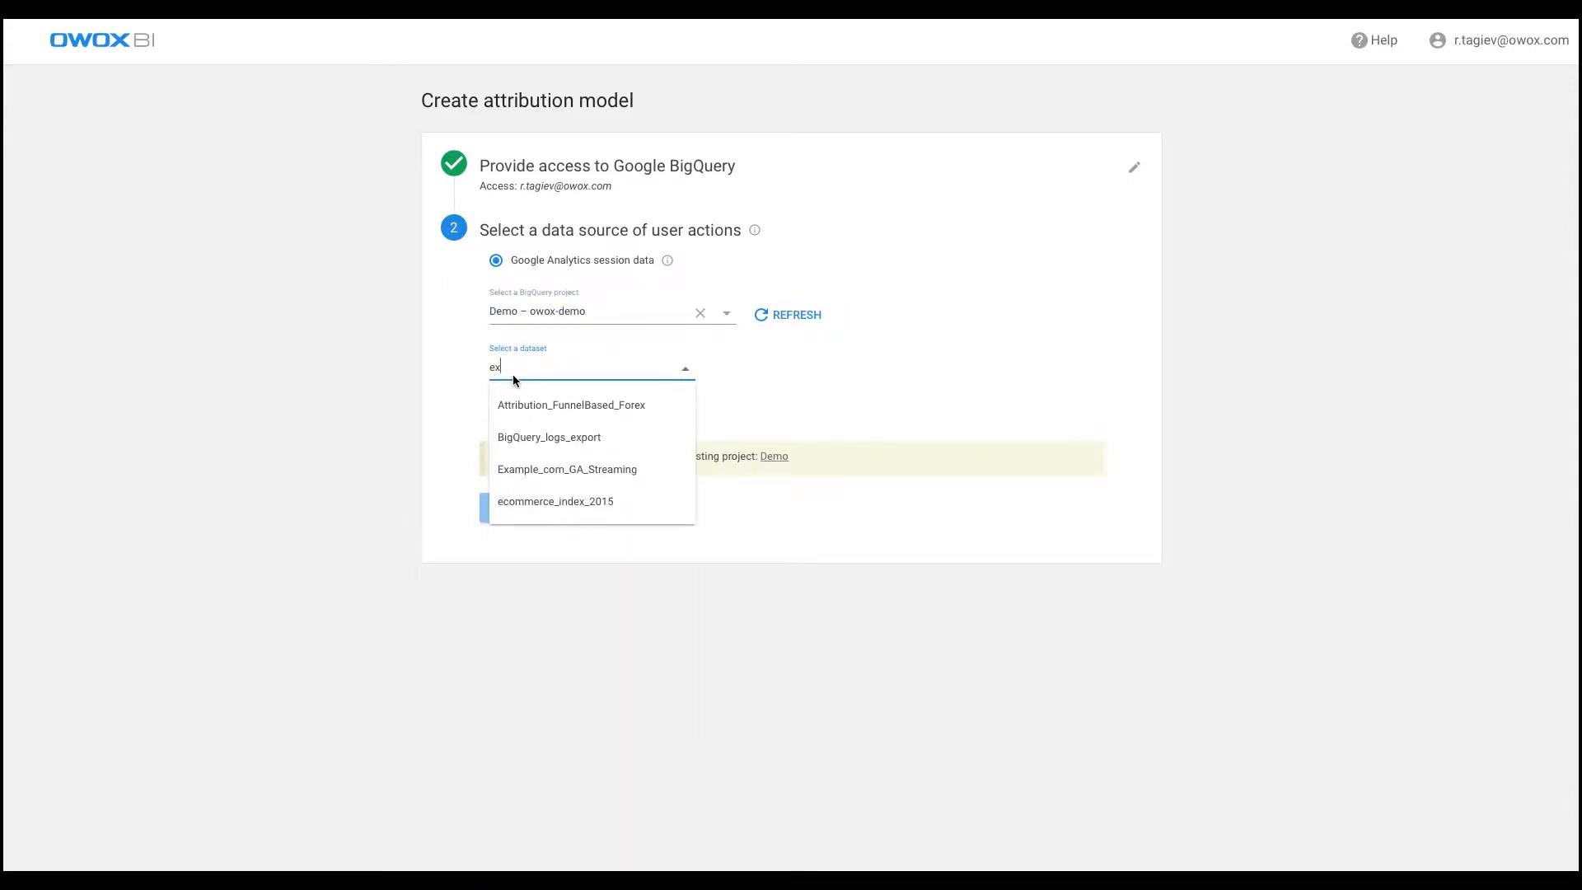
pyautogui.write('a')
pyautogui.click(521, 400)
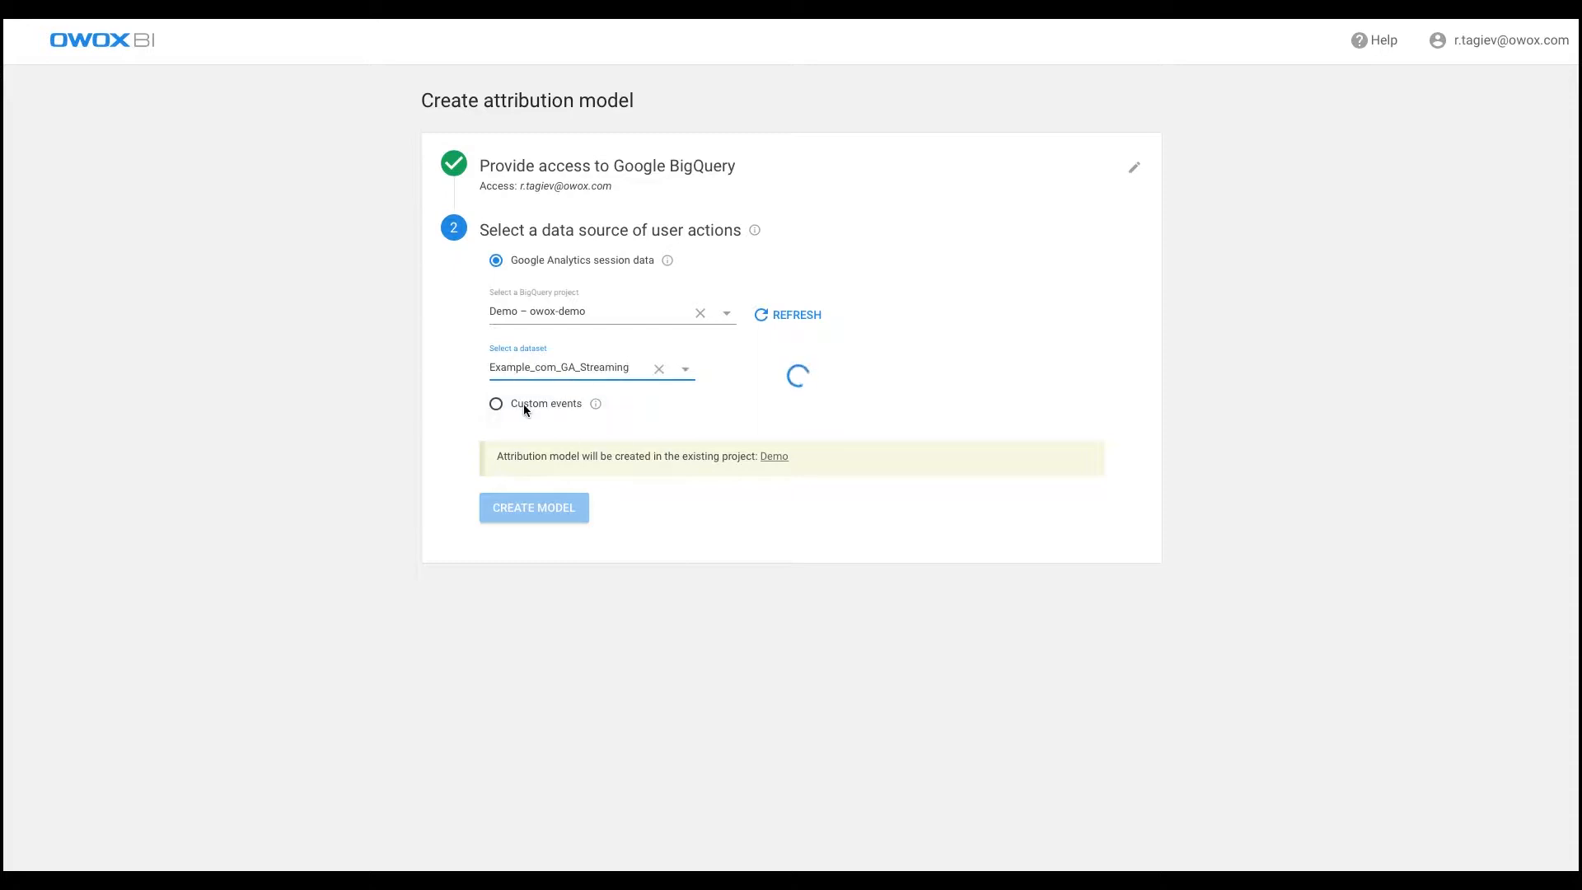
pyautogui.click(520, 508)
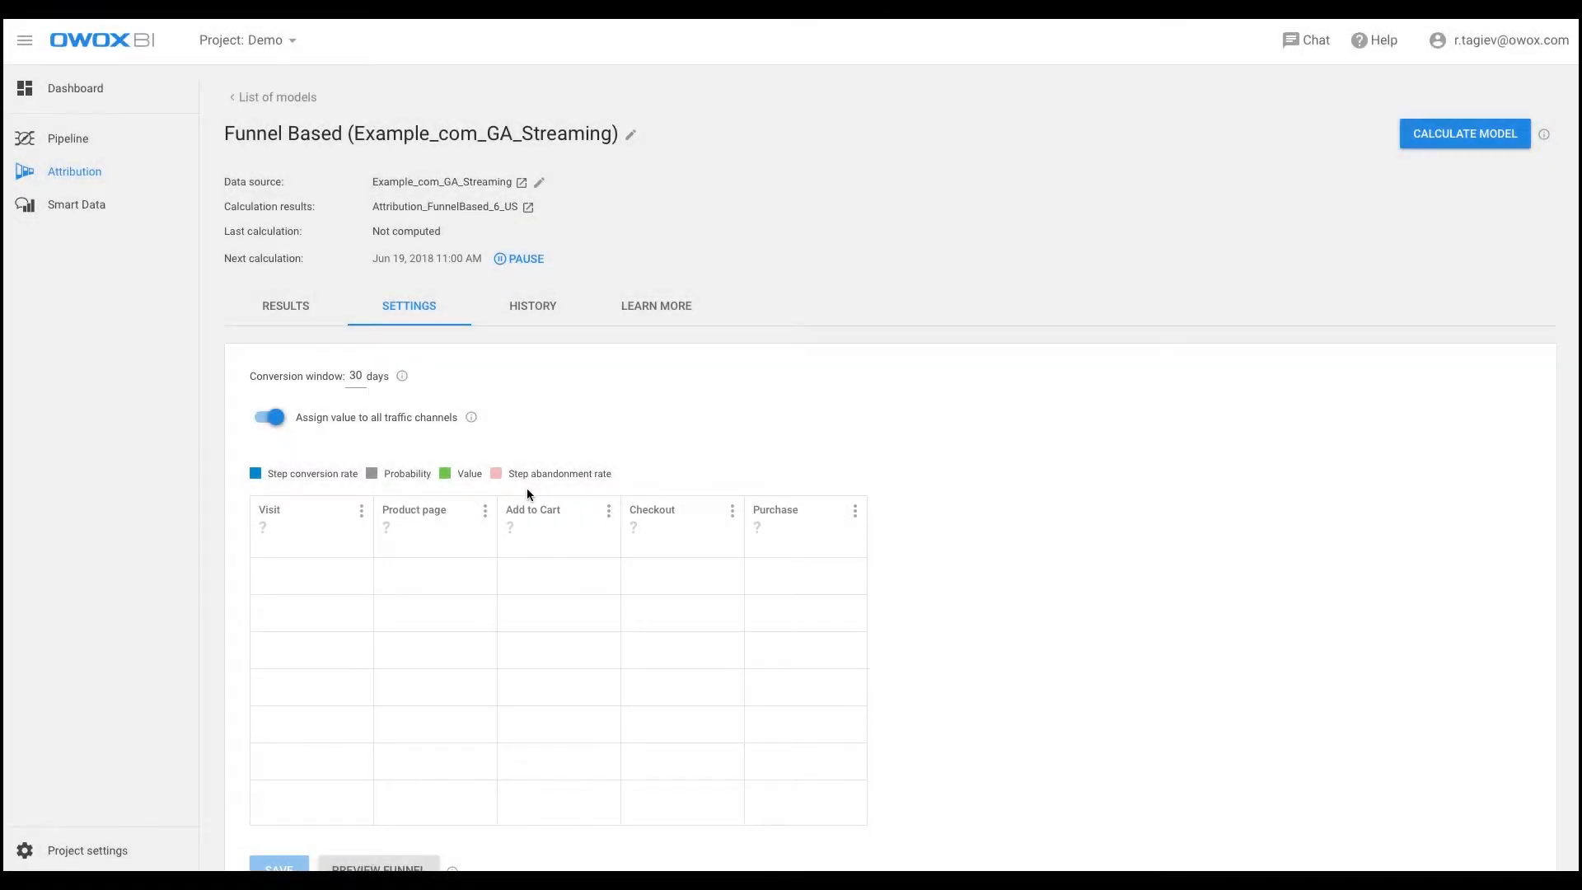
# Examine the conversion window and the channel rules offered when value is not assigned to all traffic channels, leaving that assignment enabled.
pyautogui.click(362, 379)
pyautogui.click(269, 417)
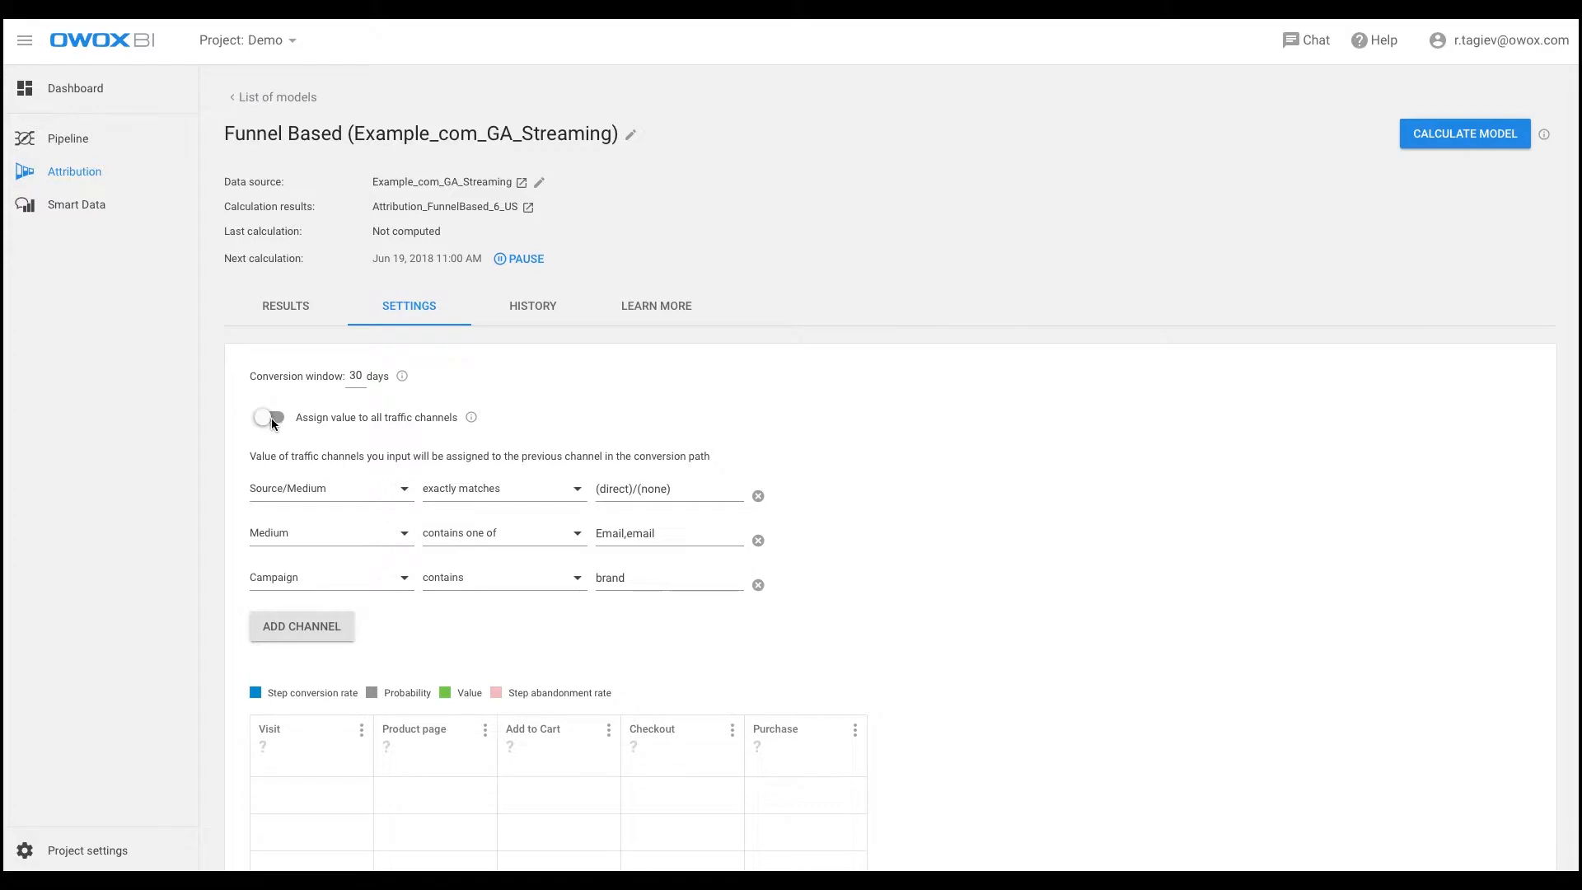
pyautogui.click(404, 491)
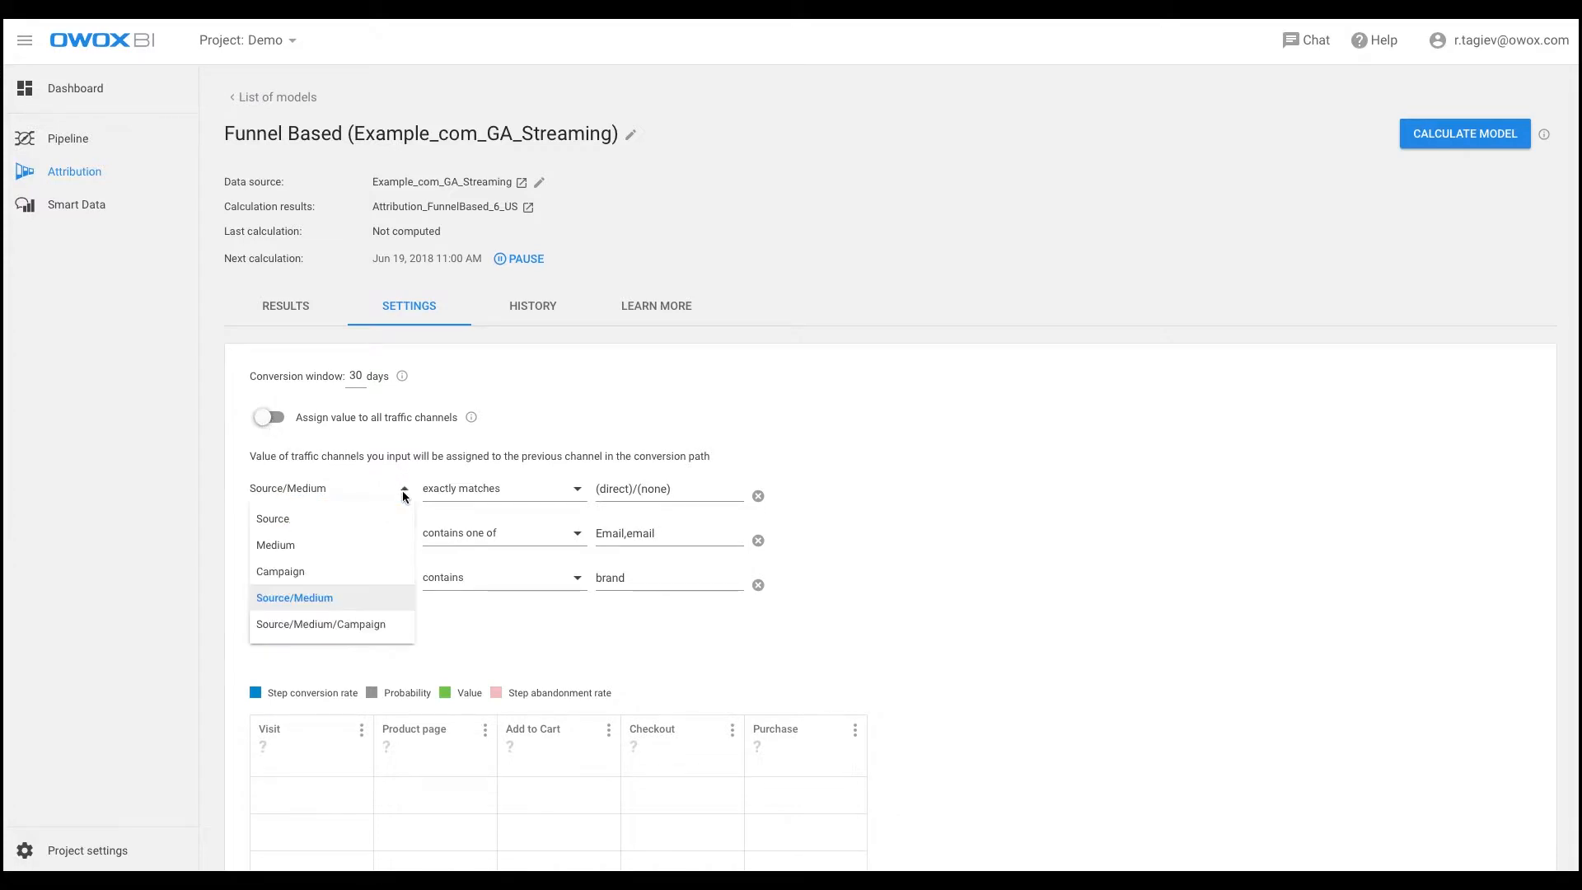
pyautogui.click(400, 490)
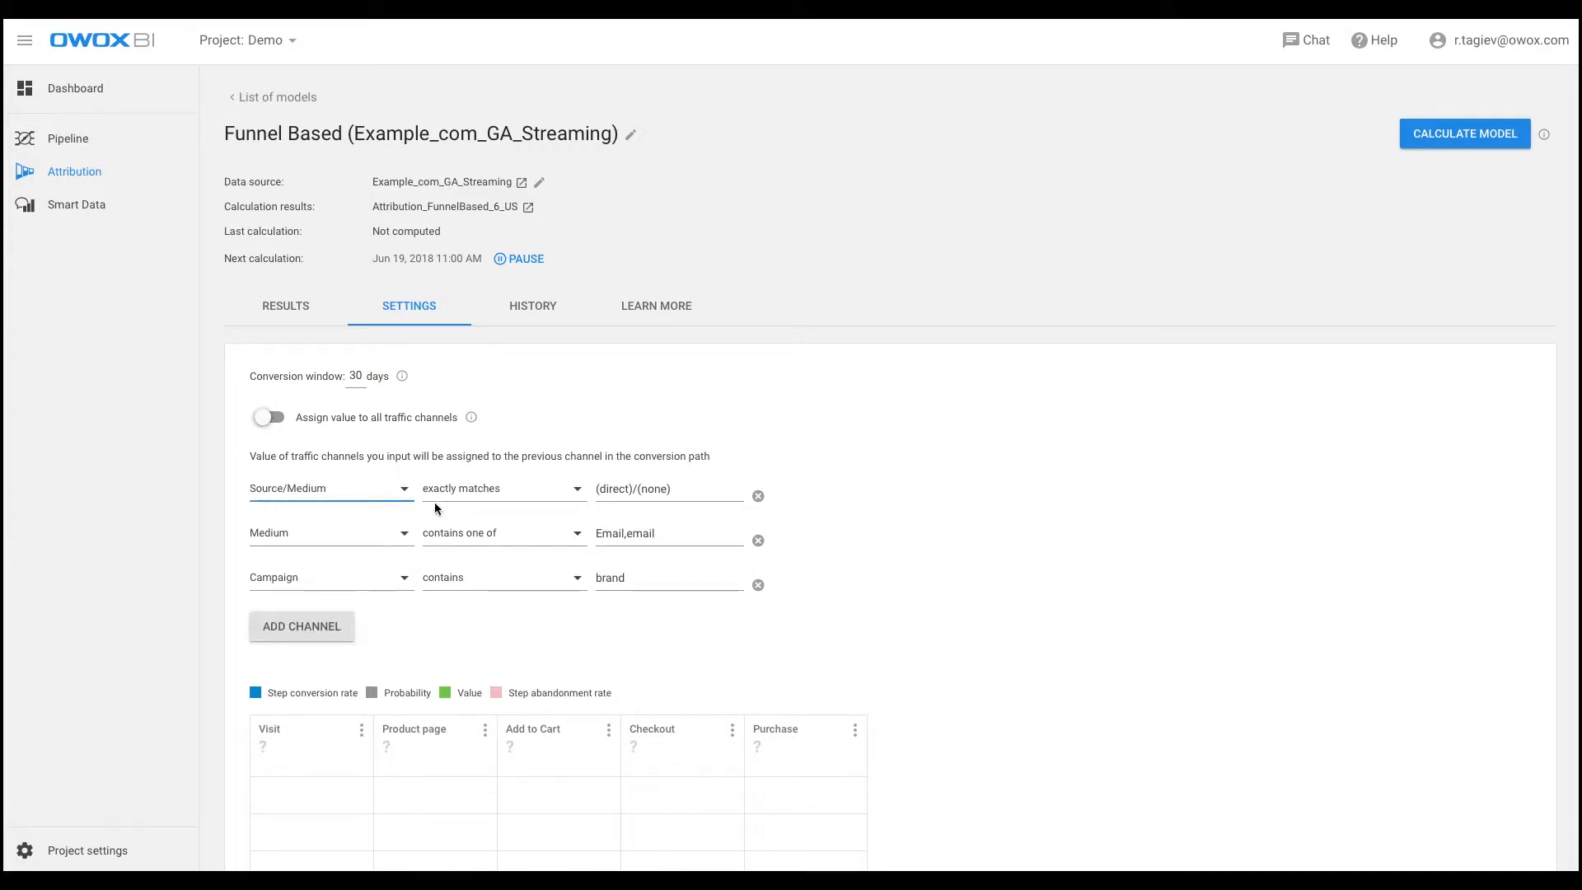
pyautogui.click(577, 536)
pyautogui.click(579, 537)
pyautogui.click(676, 579)
pyautogui.click(272, 419)
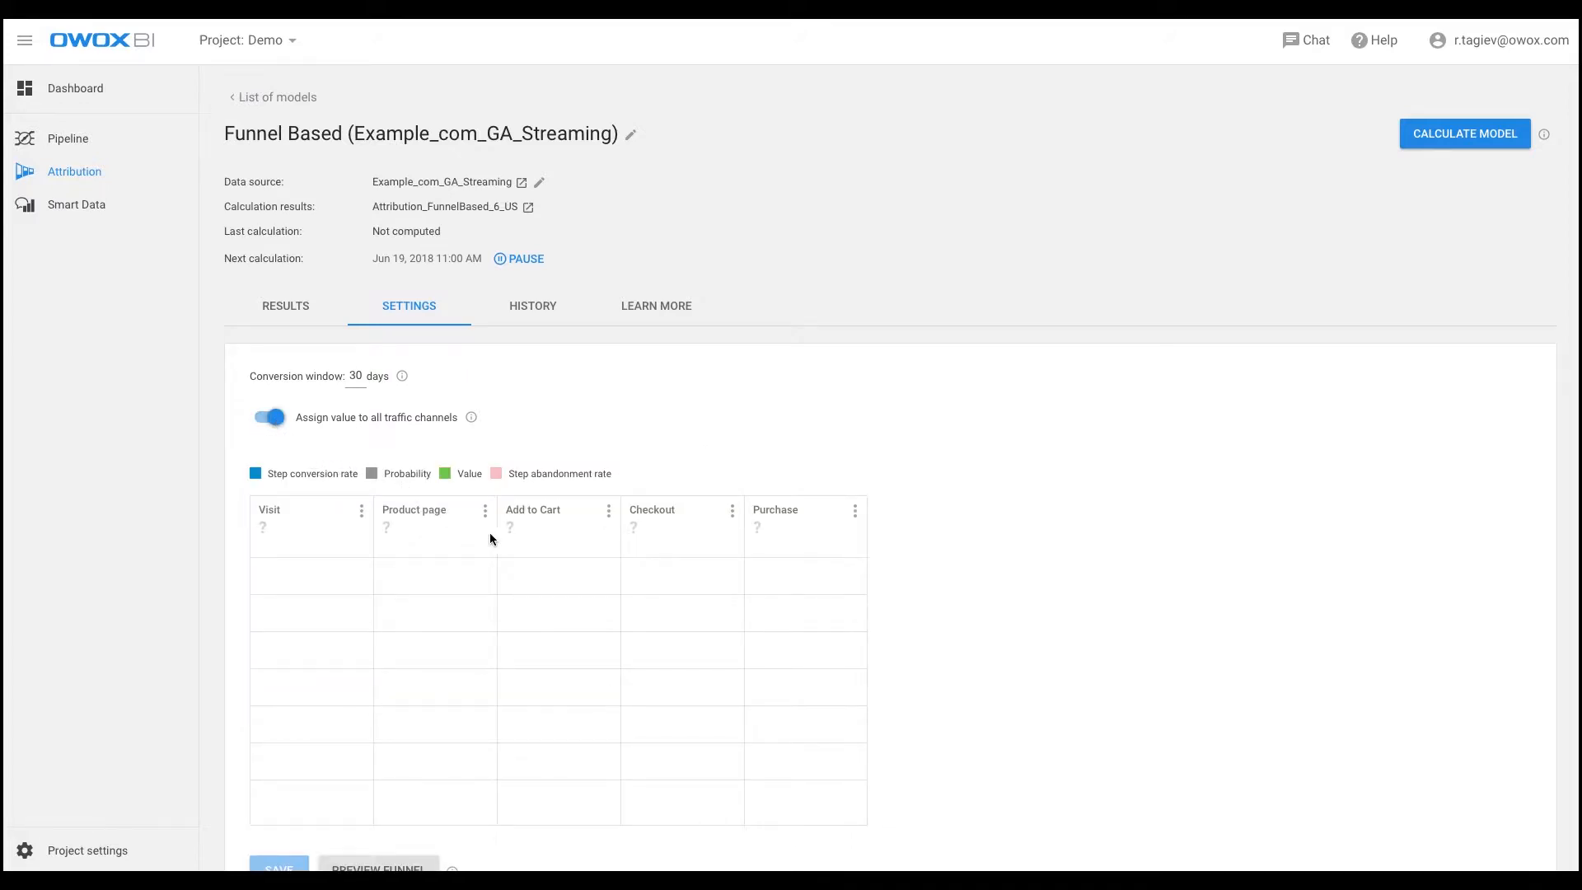
# Start a new funnel step after Product page and name it "Product category".
pyautogui.scroll(-1, 494, 536)
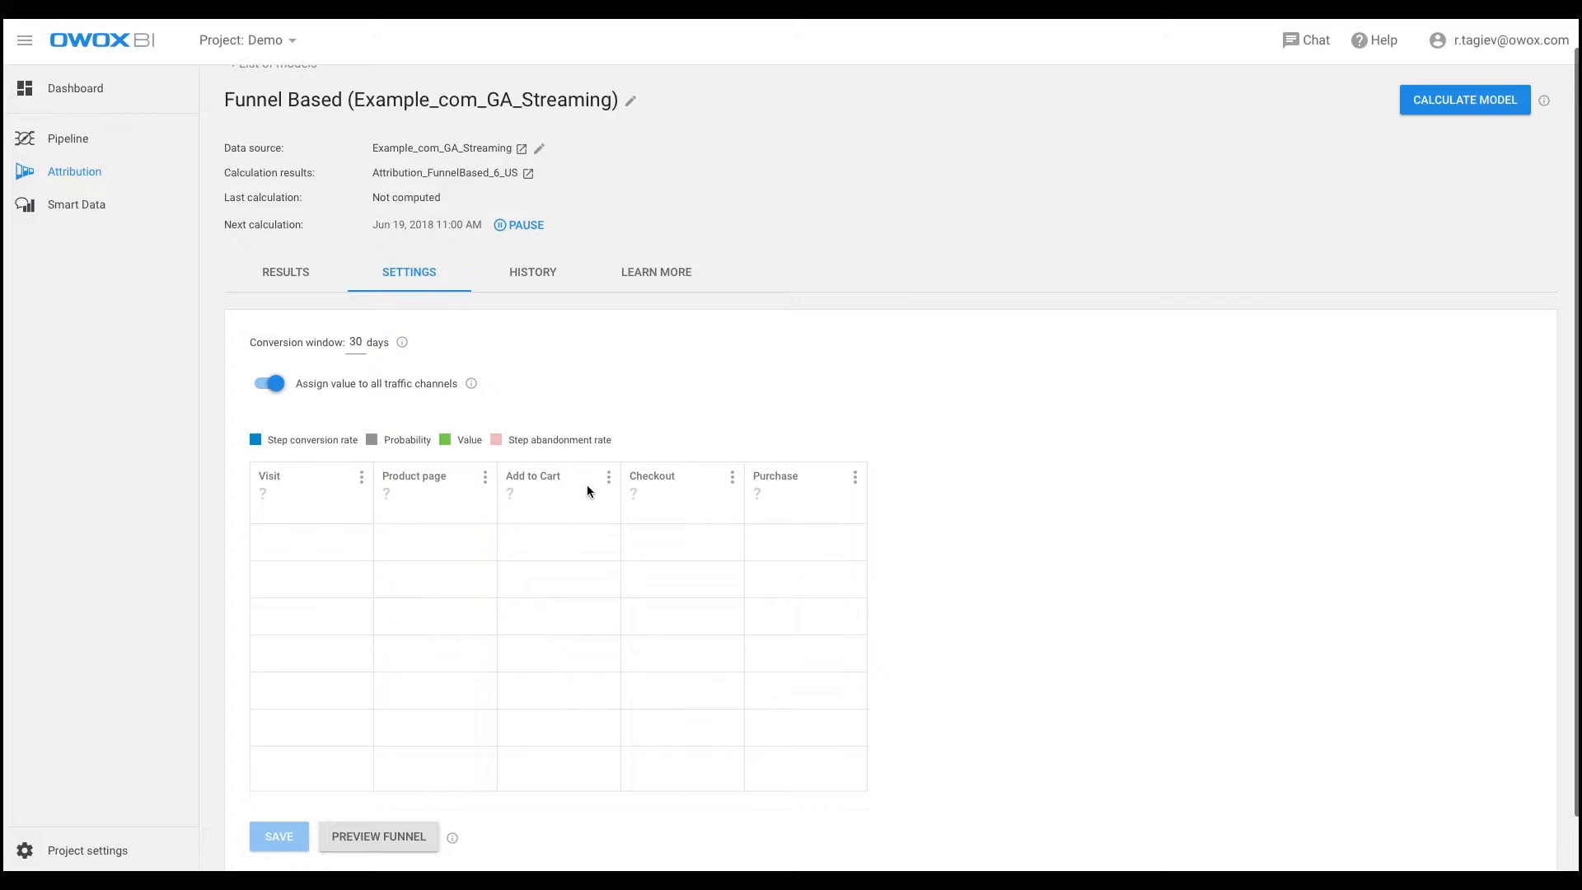
pyautogui.click(486, 477)
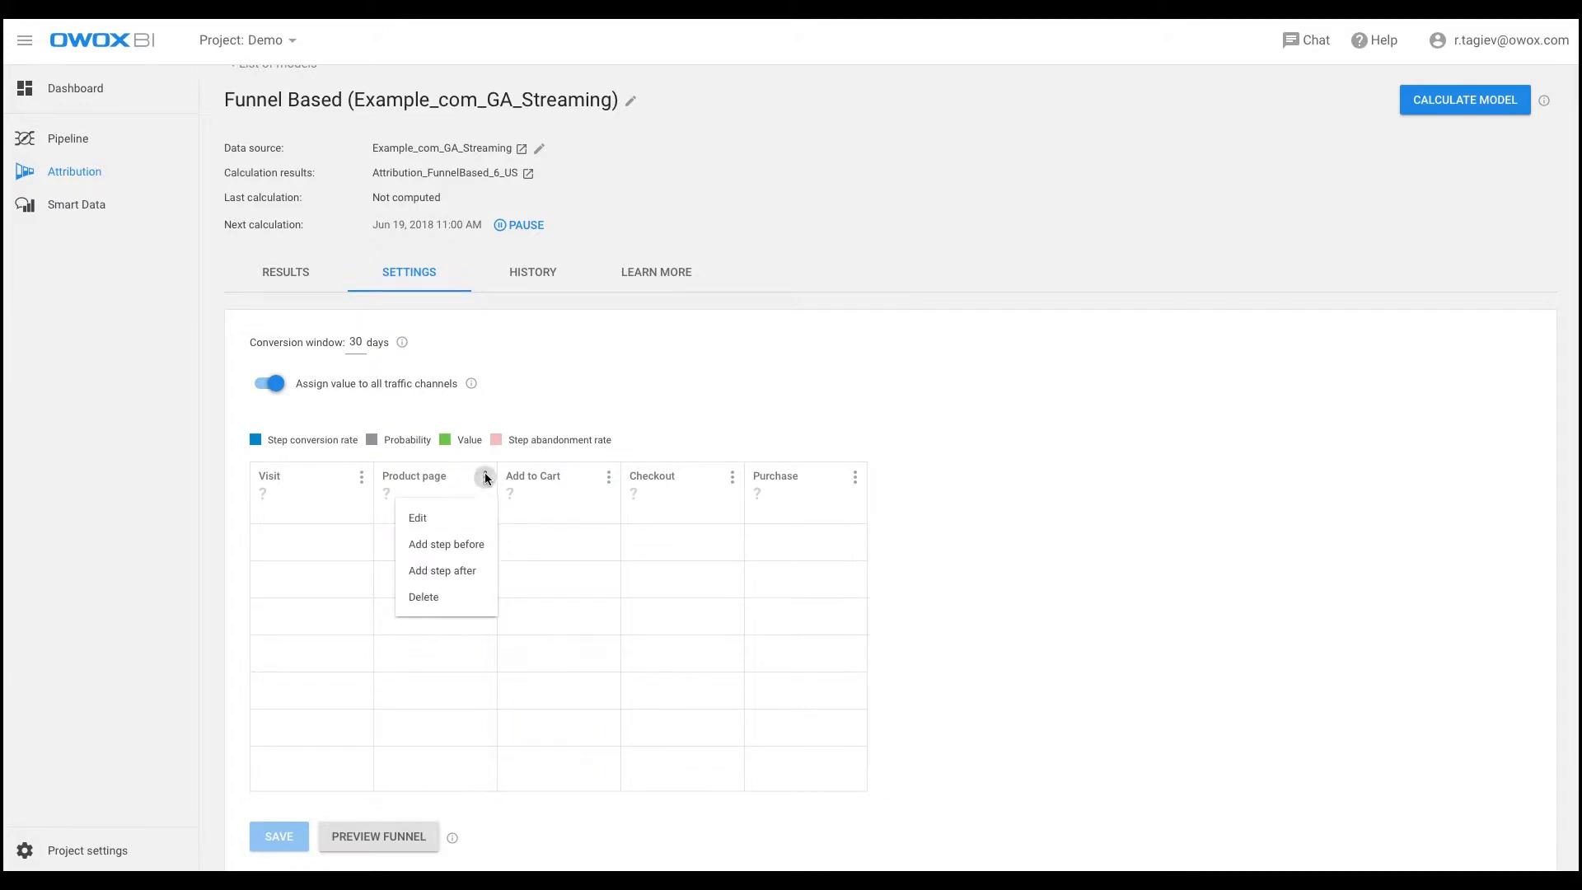
pyautogui.click(445, 570)
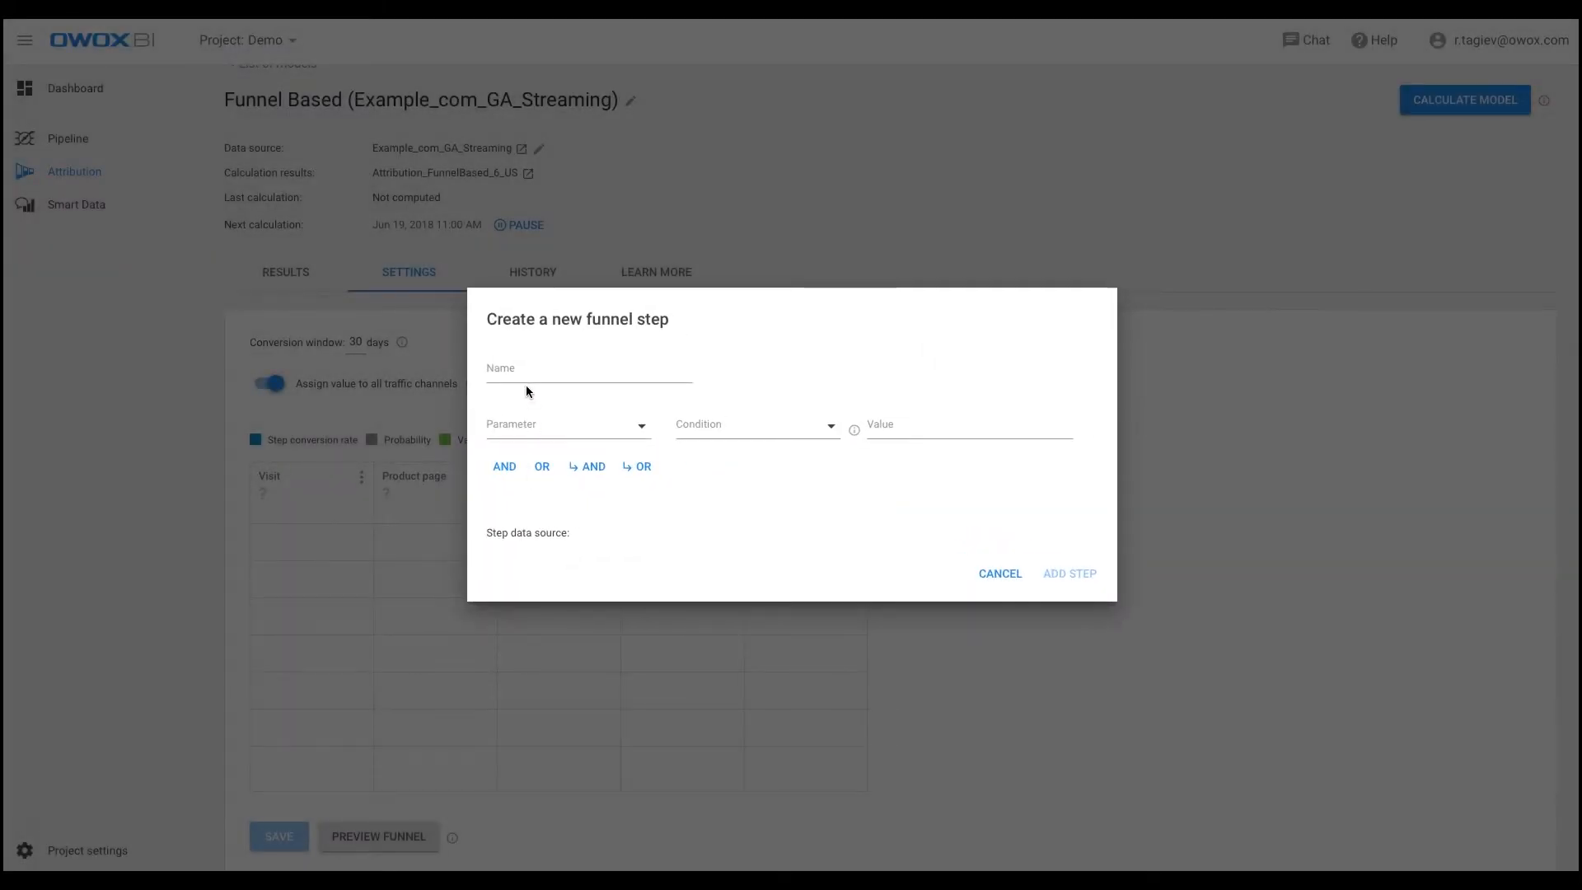
pyautogui.click(516, 374)
pyautogui.write('Product catego')
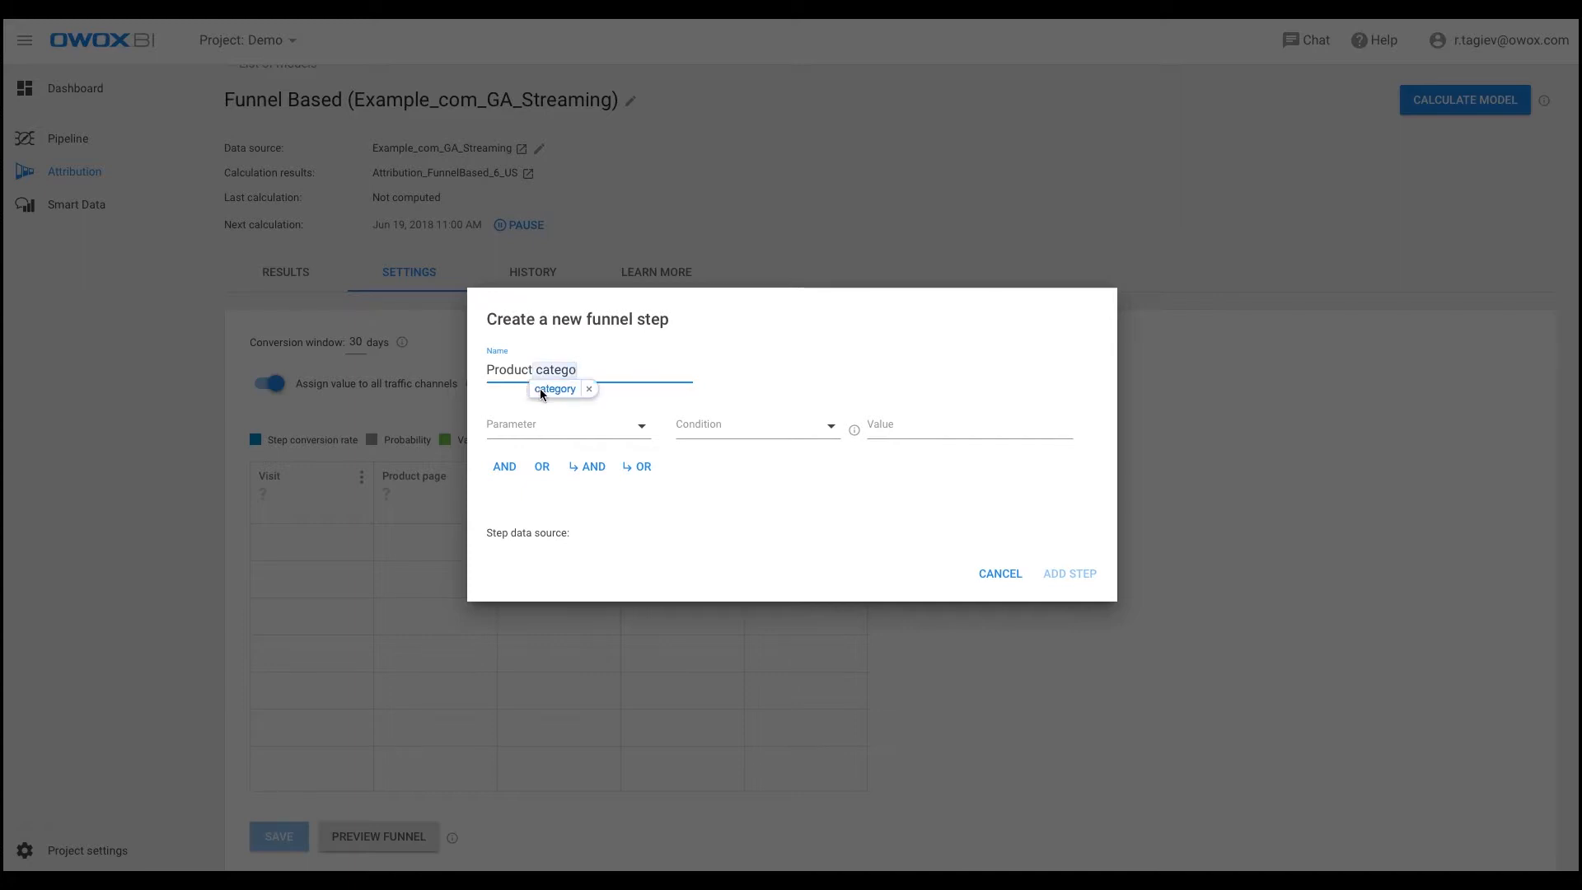
pyautogui.write('ry')
# Define the new step's condition as Event action contains "catalog" and add it to the funnel.
pyautogui.click(542, 432)
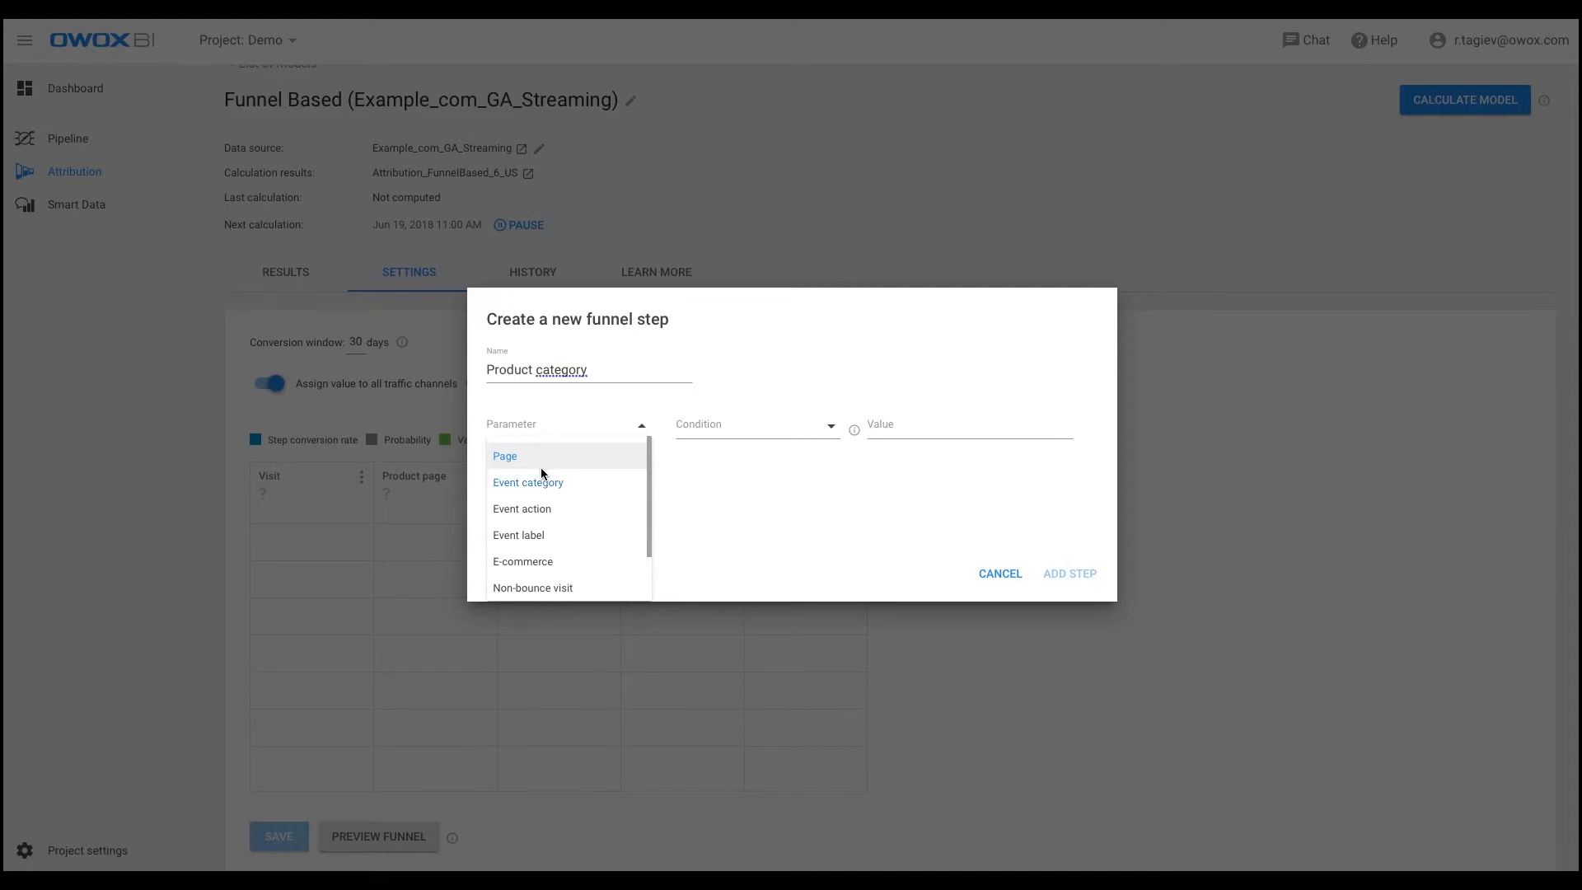
pyautogui.click(530, 508)
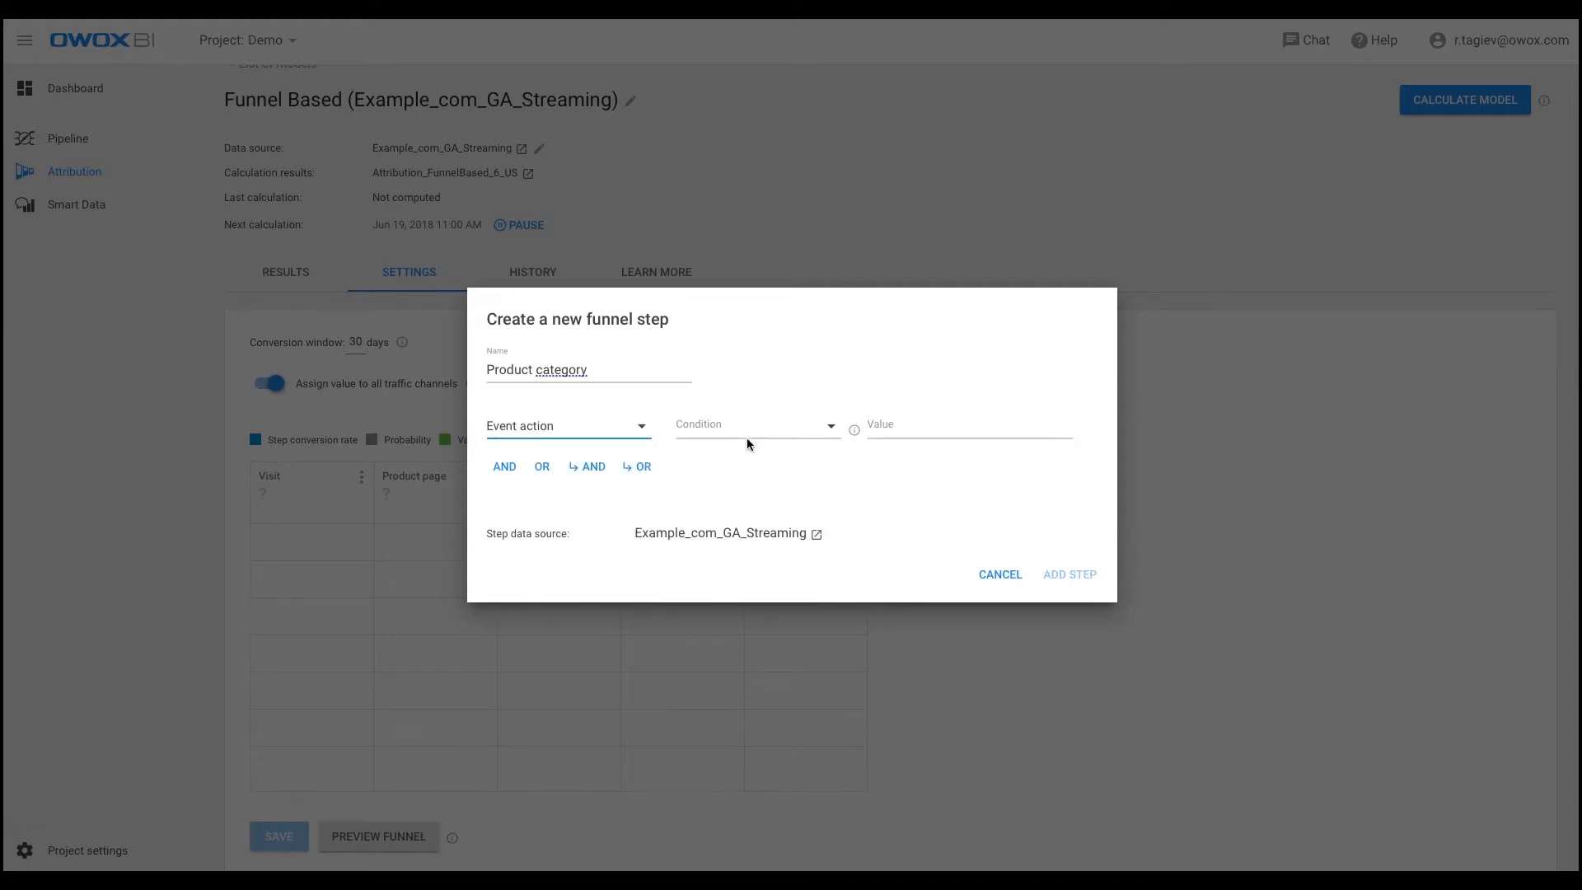
pyautogui.click(763, 423)
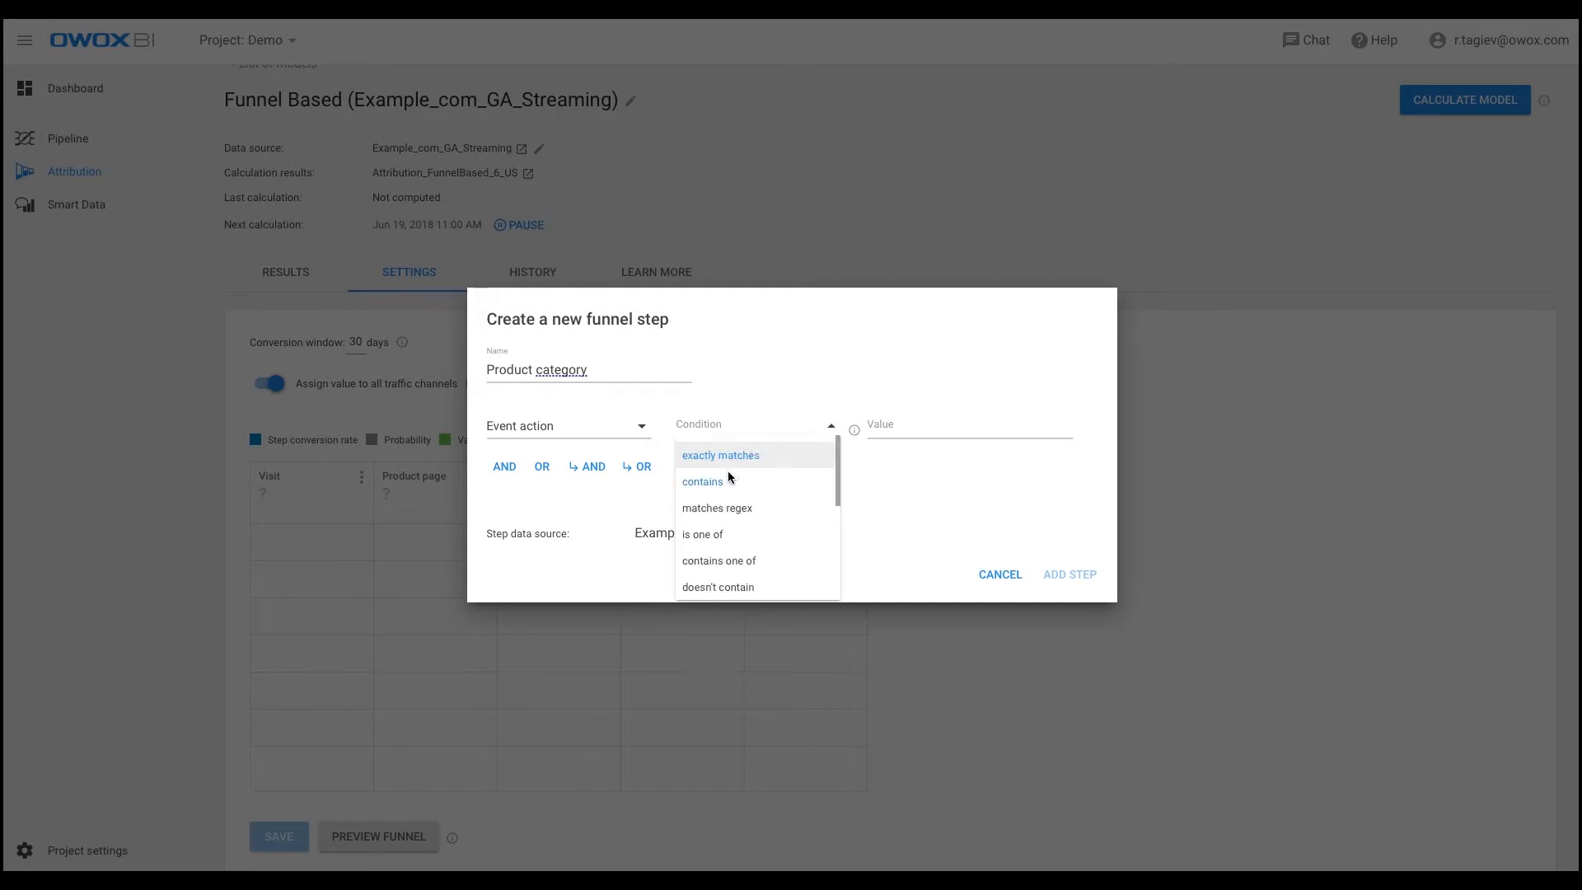
pyautogui.click(727, 475)
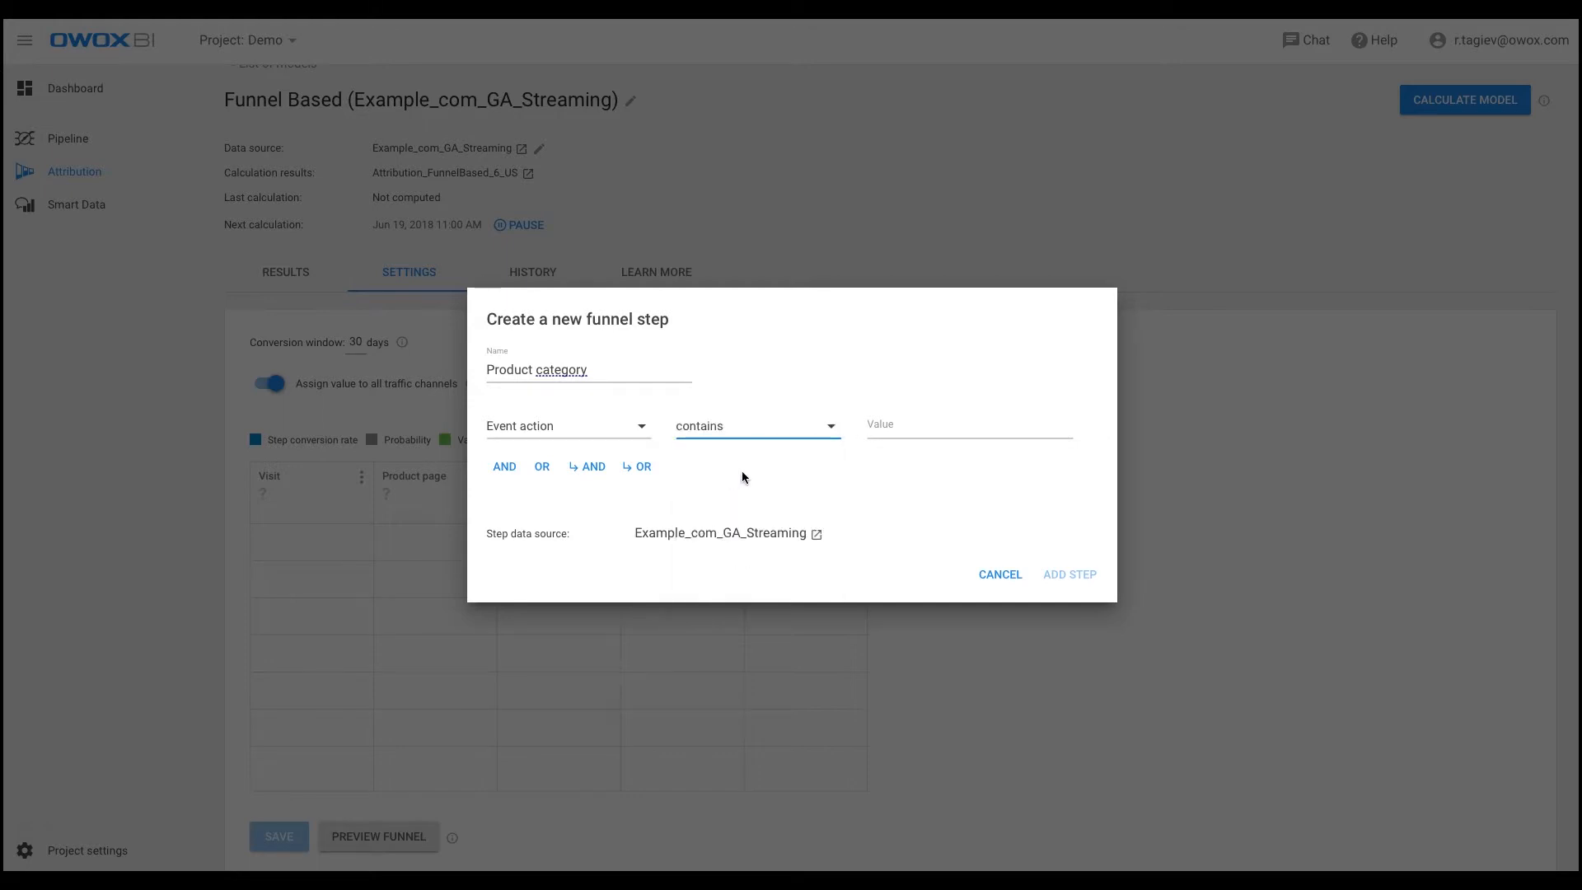
pyautogui.click(911, 431)
pyautogui.write('ca')
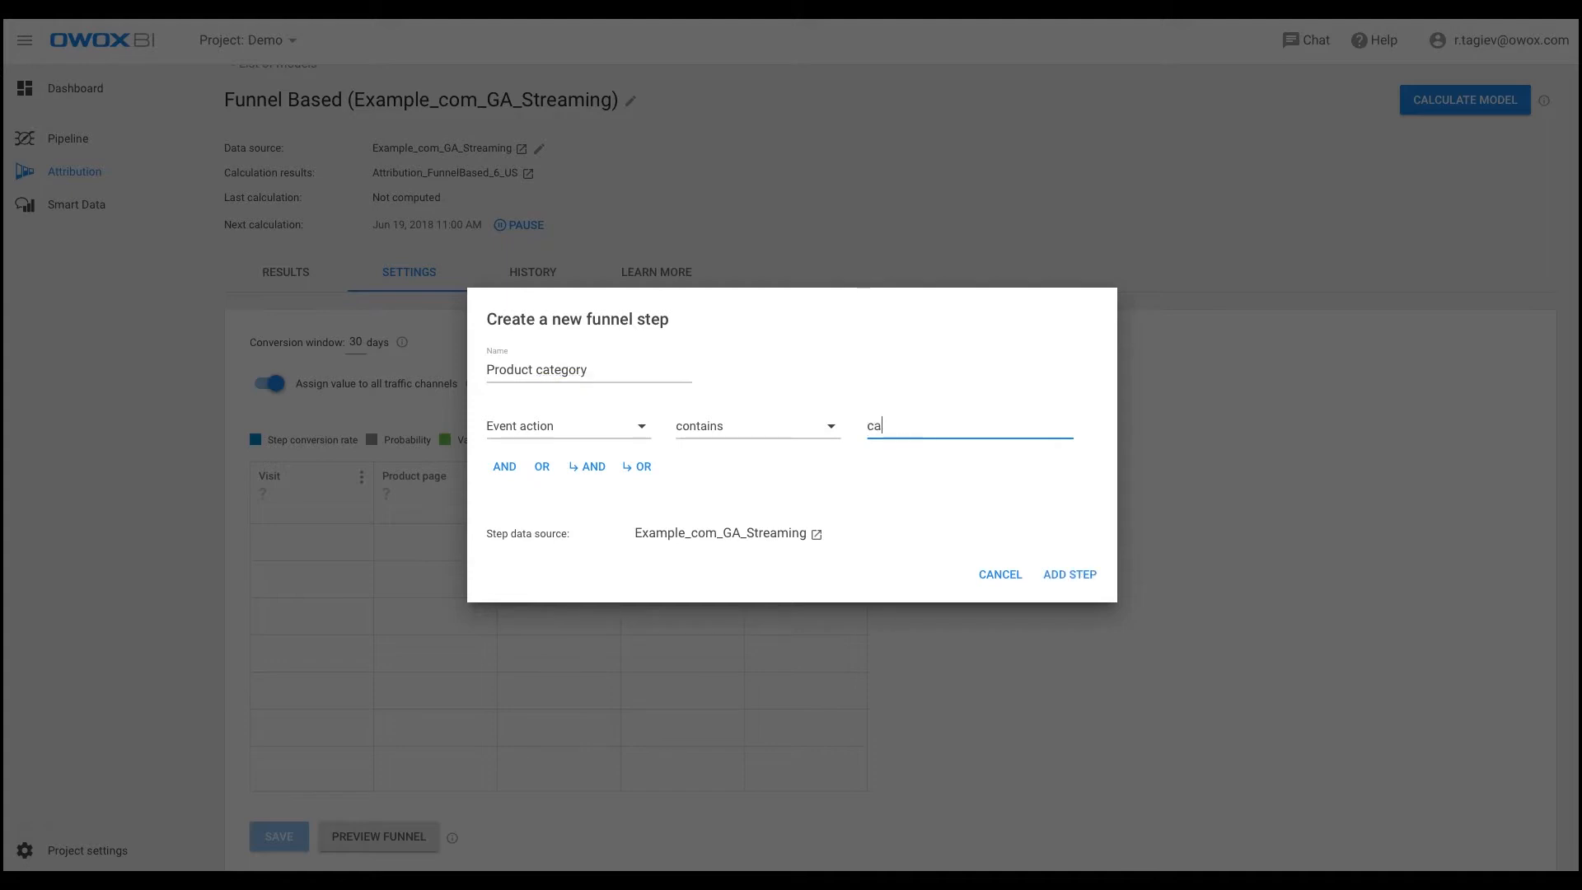
pyautogui.write('talog')
pyautogui.click(1066, 574)
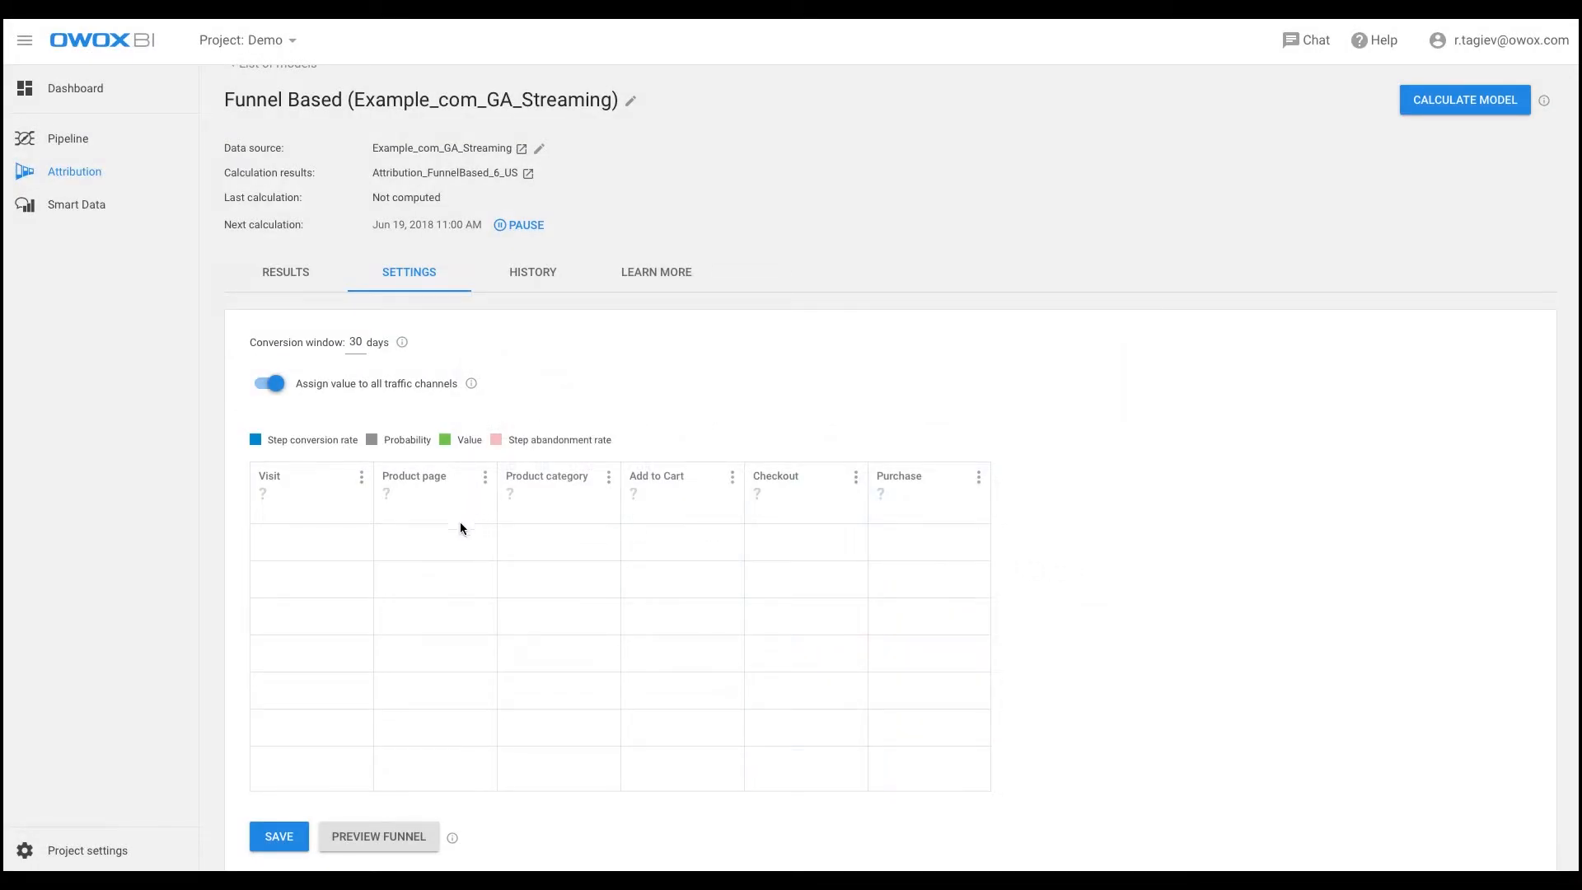
# Save the funnel settings and run the model calculation for the transactional window May 19 to June 18, 2018.
pyautogui.click(277, 836)
pyautogui.click(451, 837)
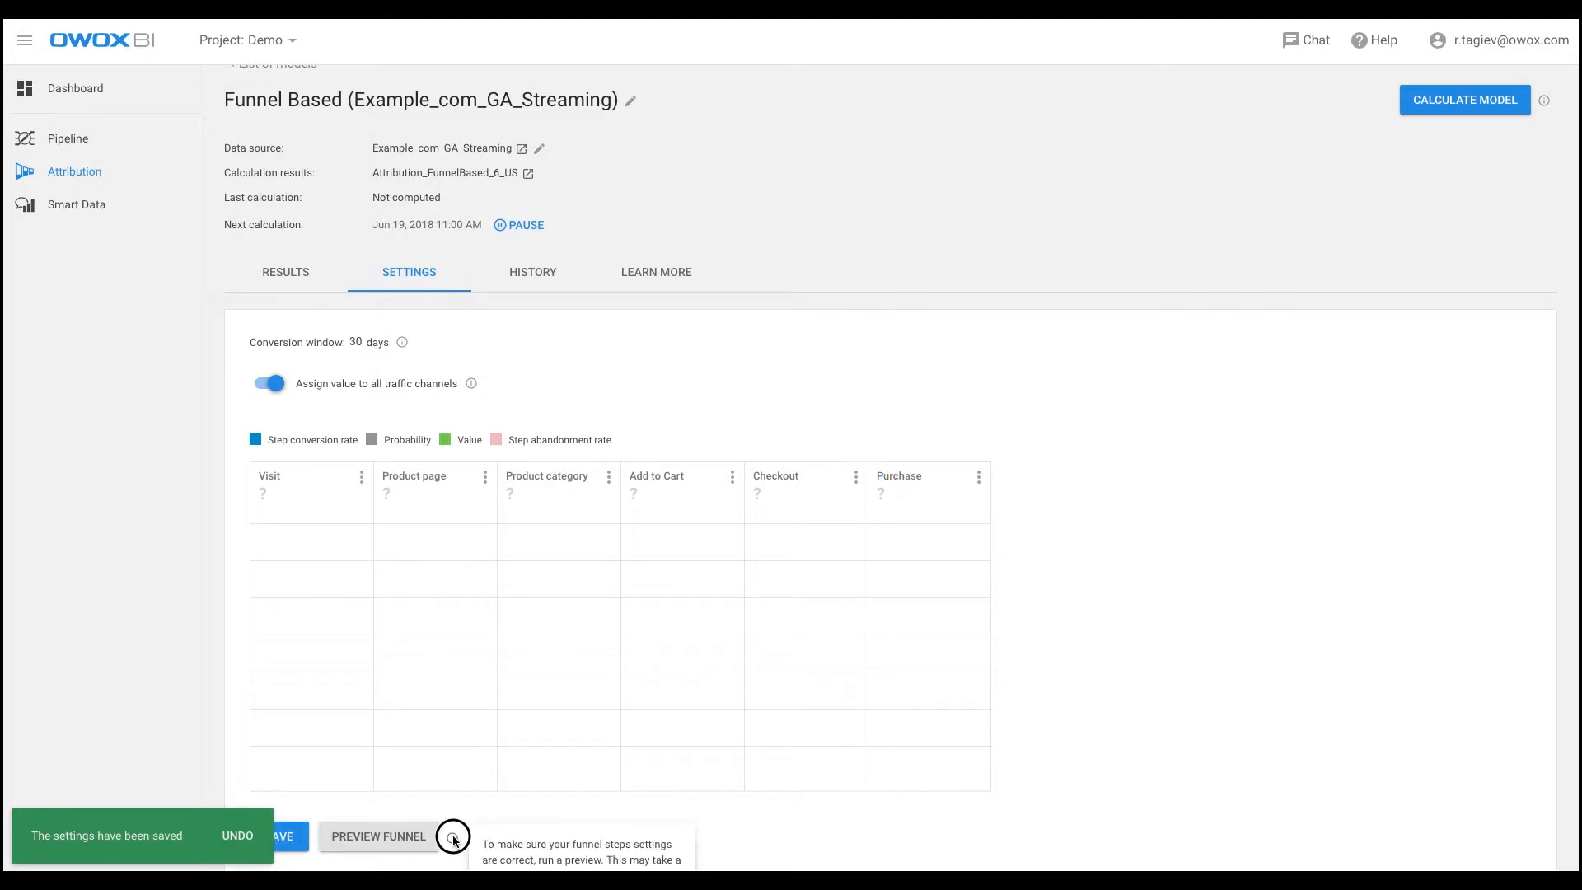
pyautogui.click(451, 837)
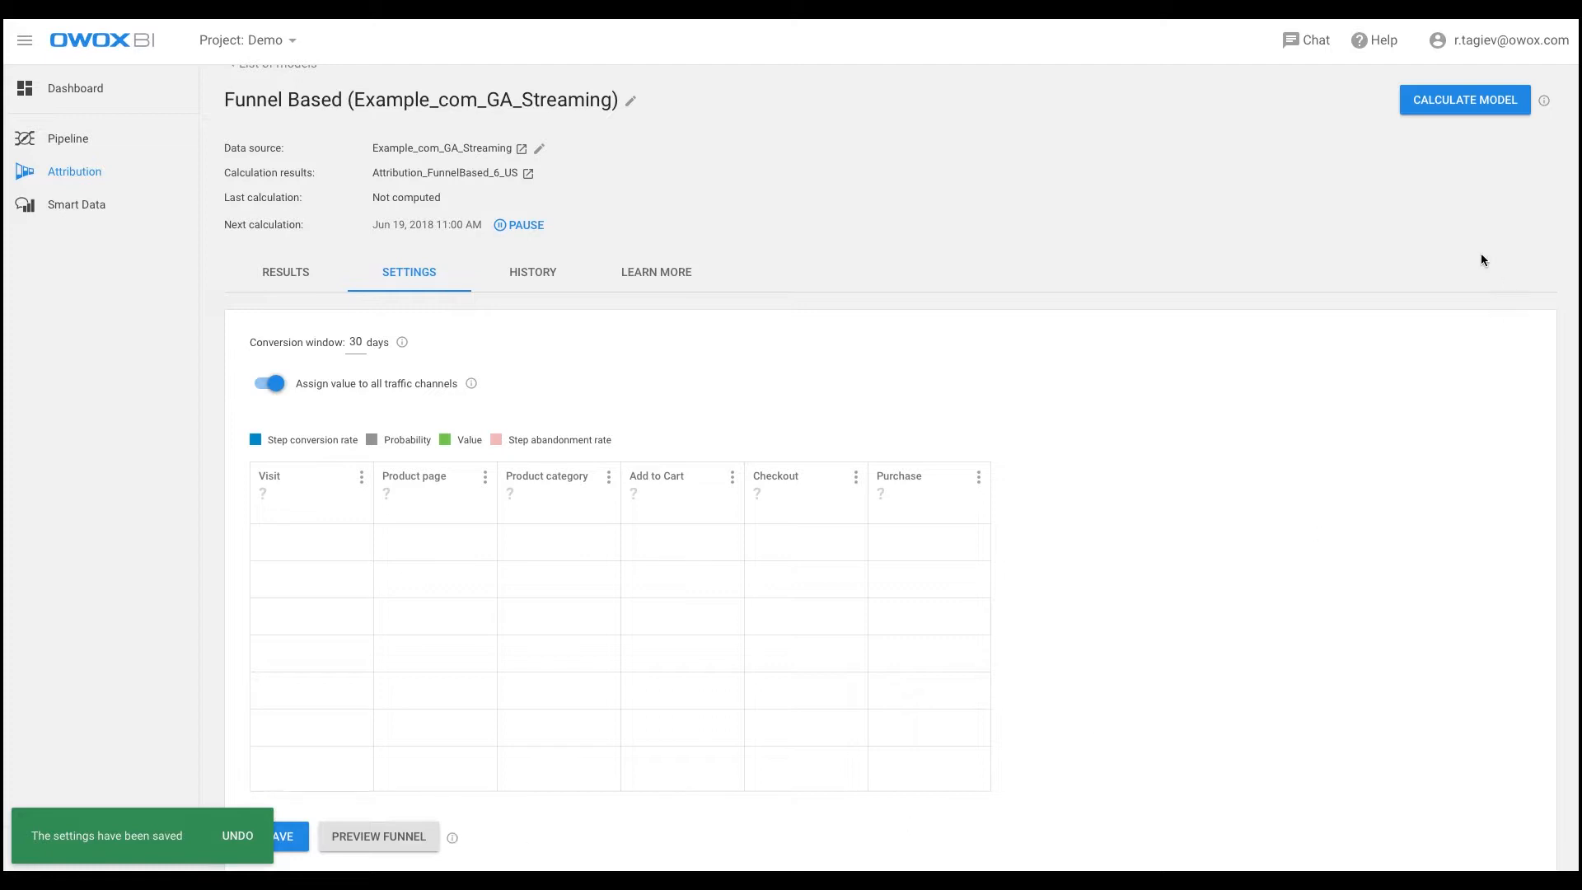
pyautogui.click(1445, 102)
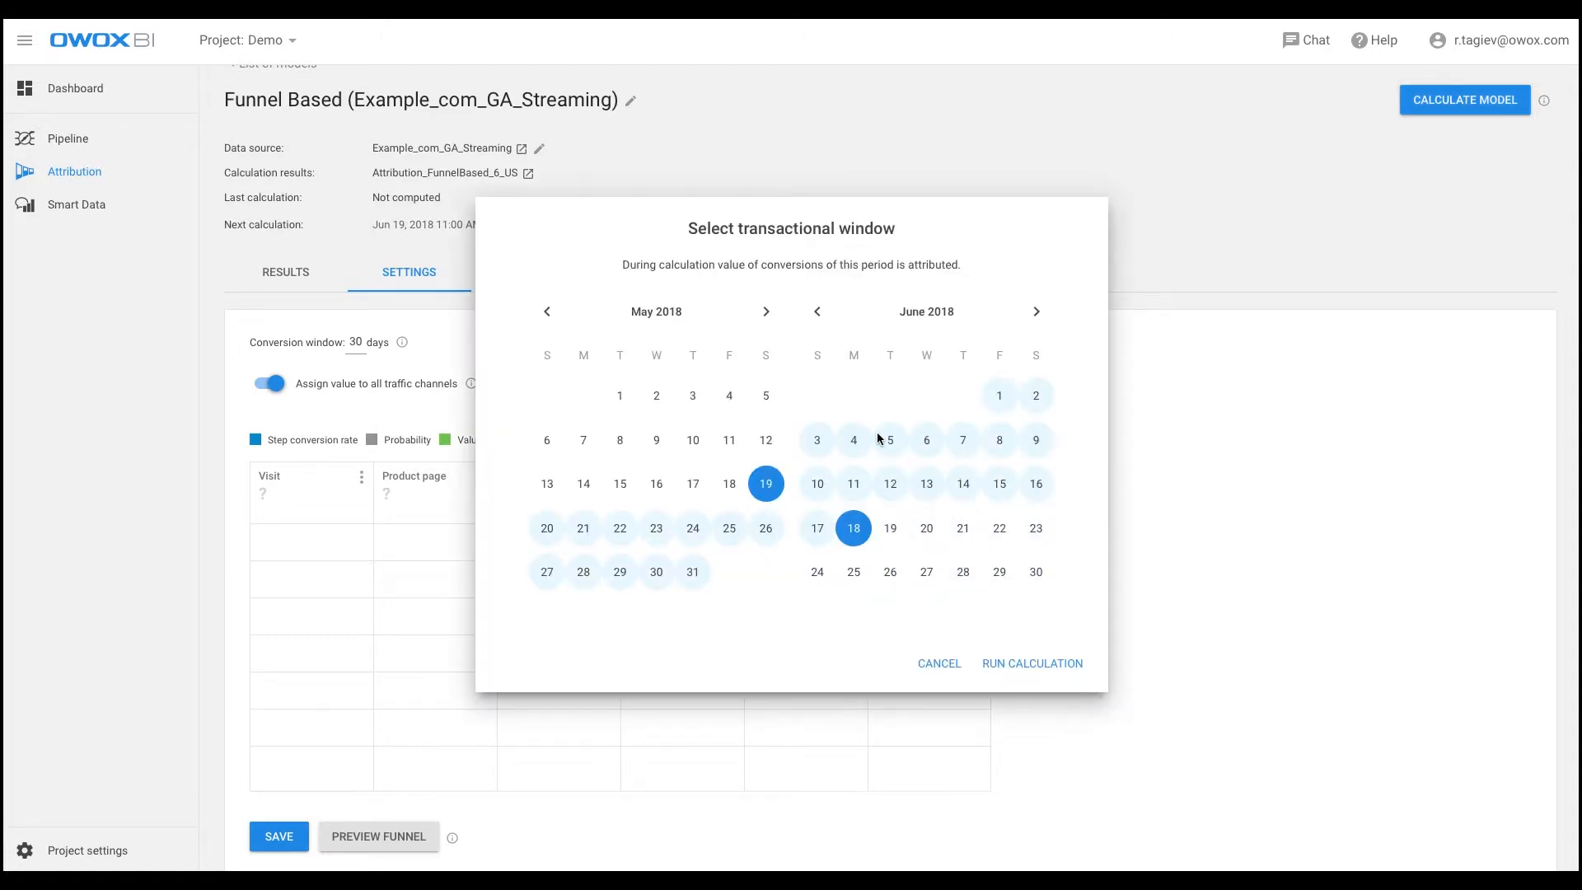
pyautogui.click(1022, 665)
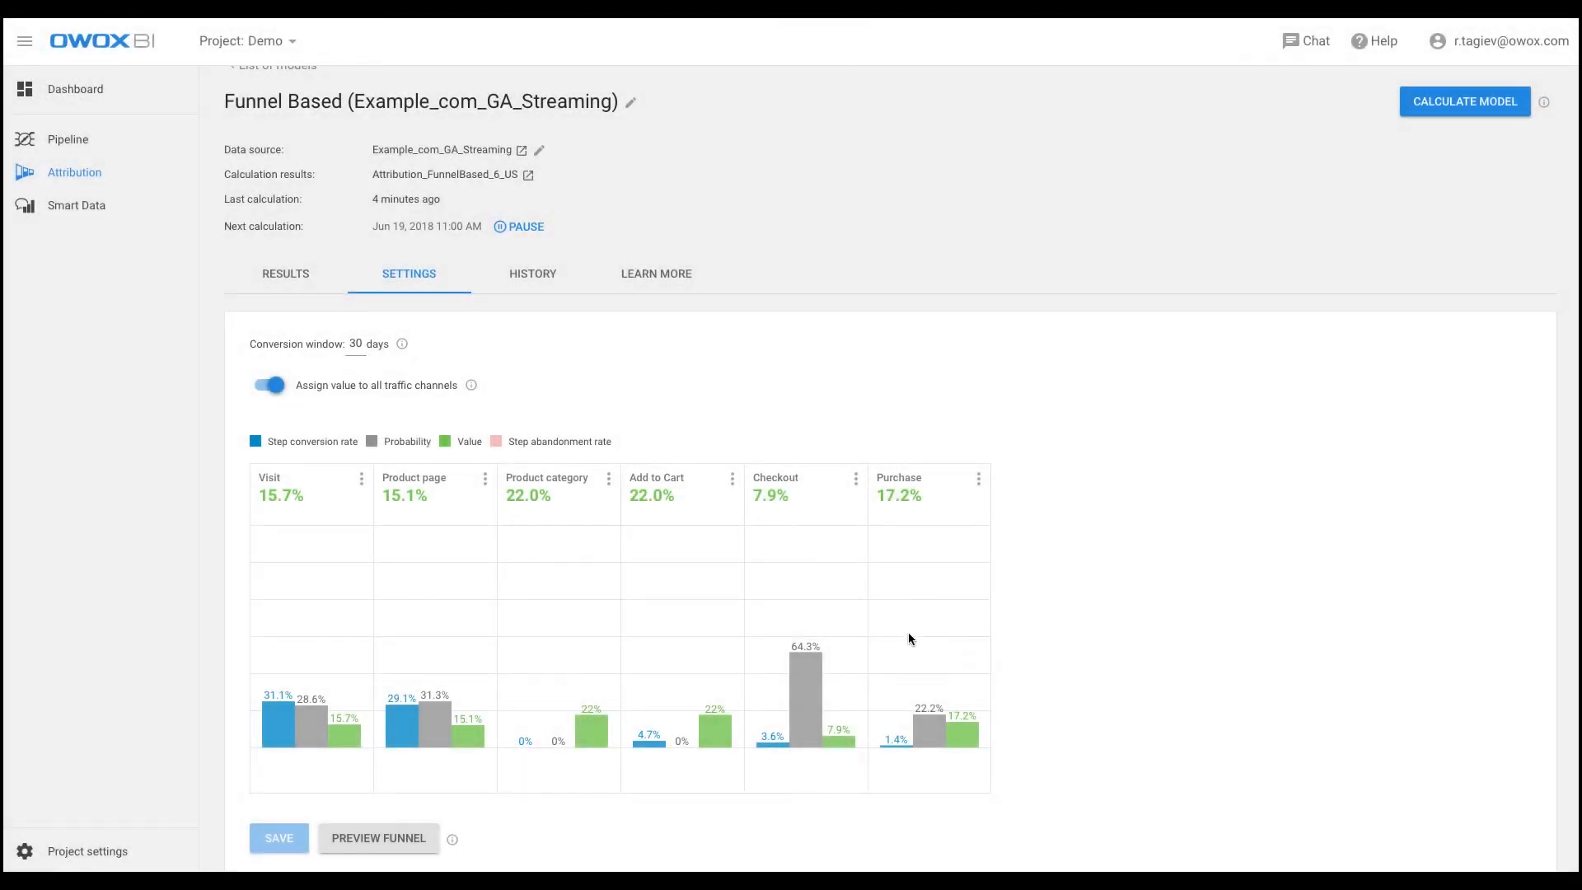
# Examine the transitions and abandonment rates of the Checkout, Add to Cart, Product category, Product page and Visit funnel steps.
pyautogui.click(800, 610)
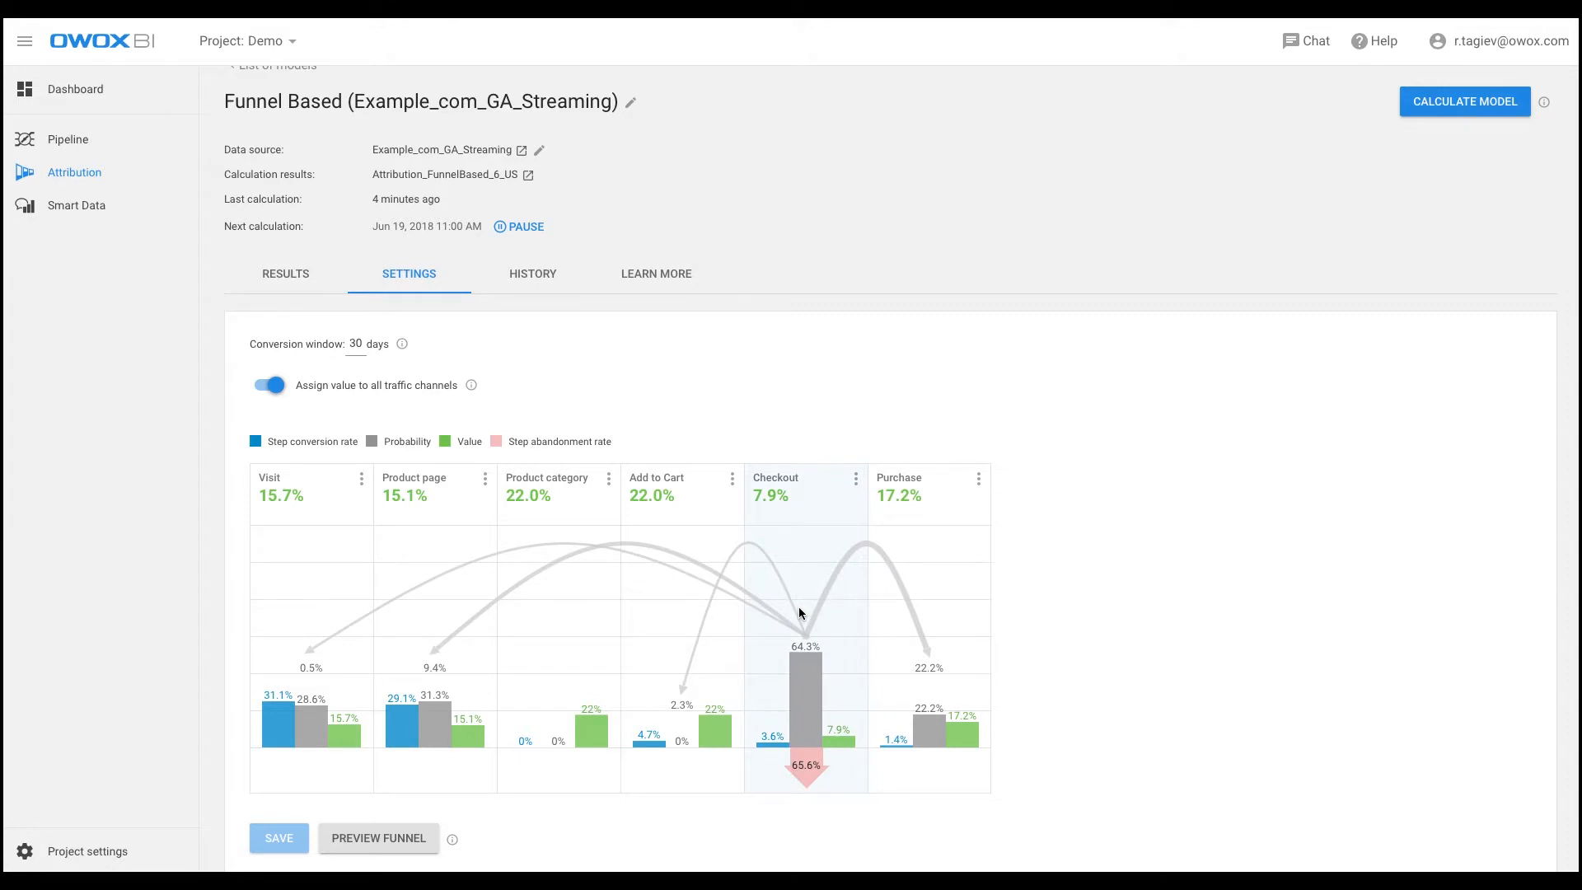
pyautogui.click(651, 607)
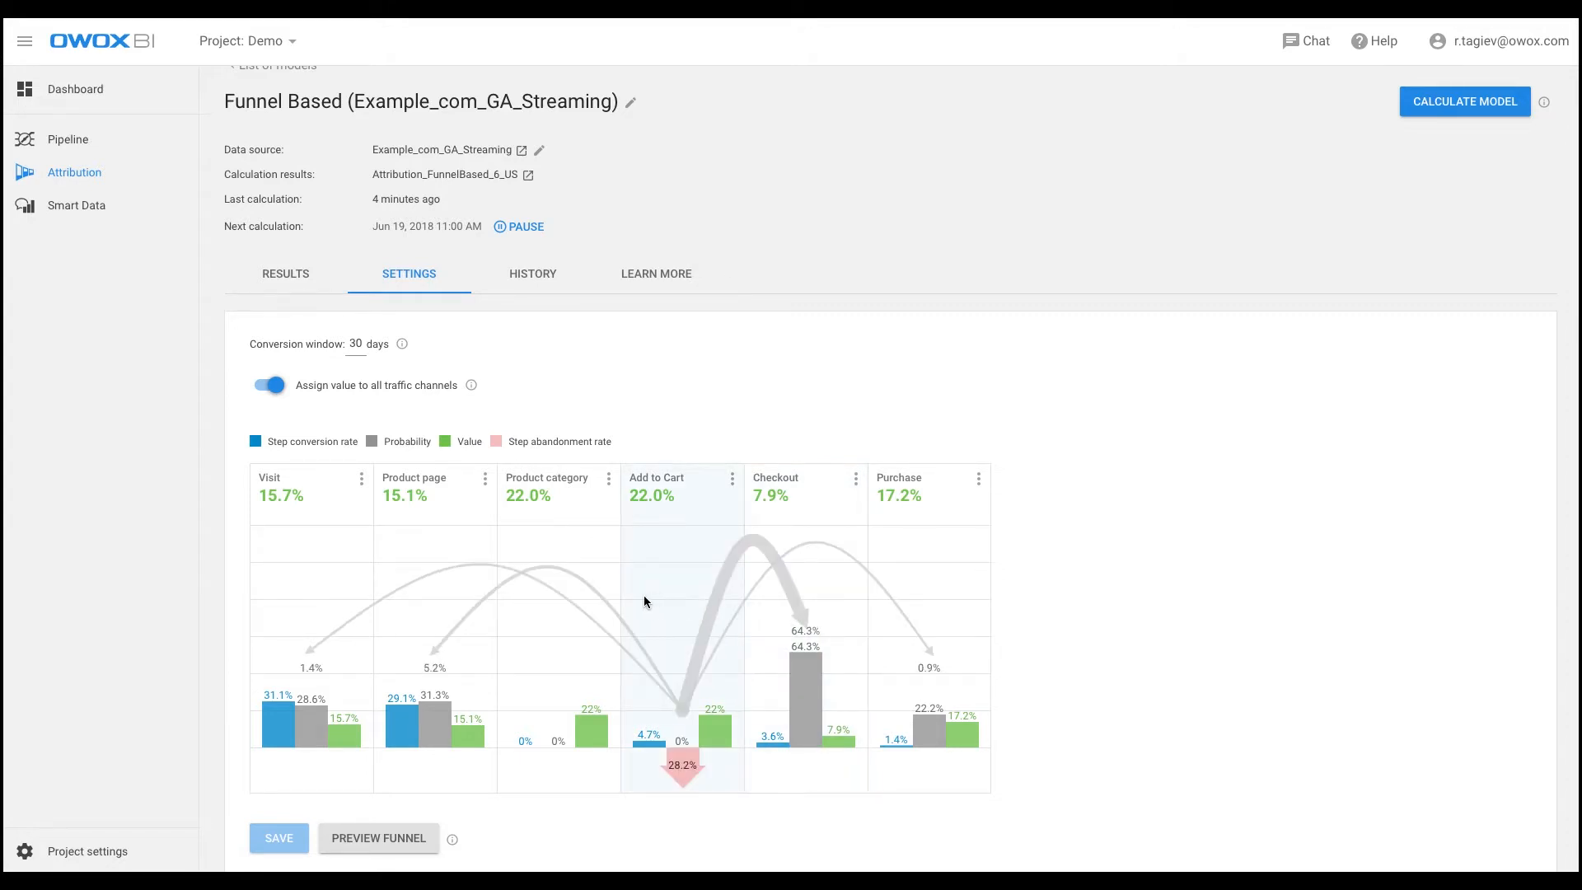
pyautogui.click(573, 597)
pyautogui.click(451, 599)
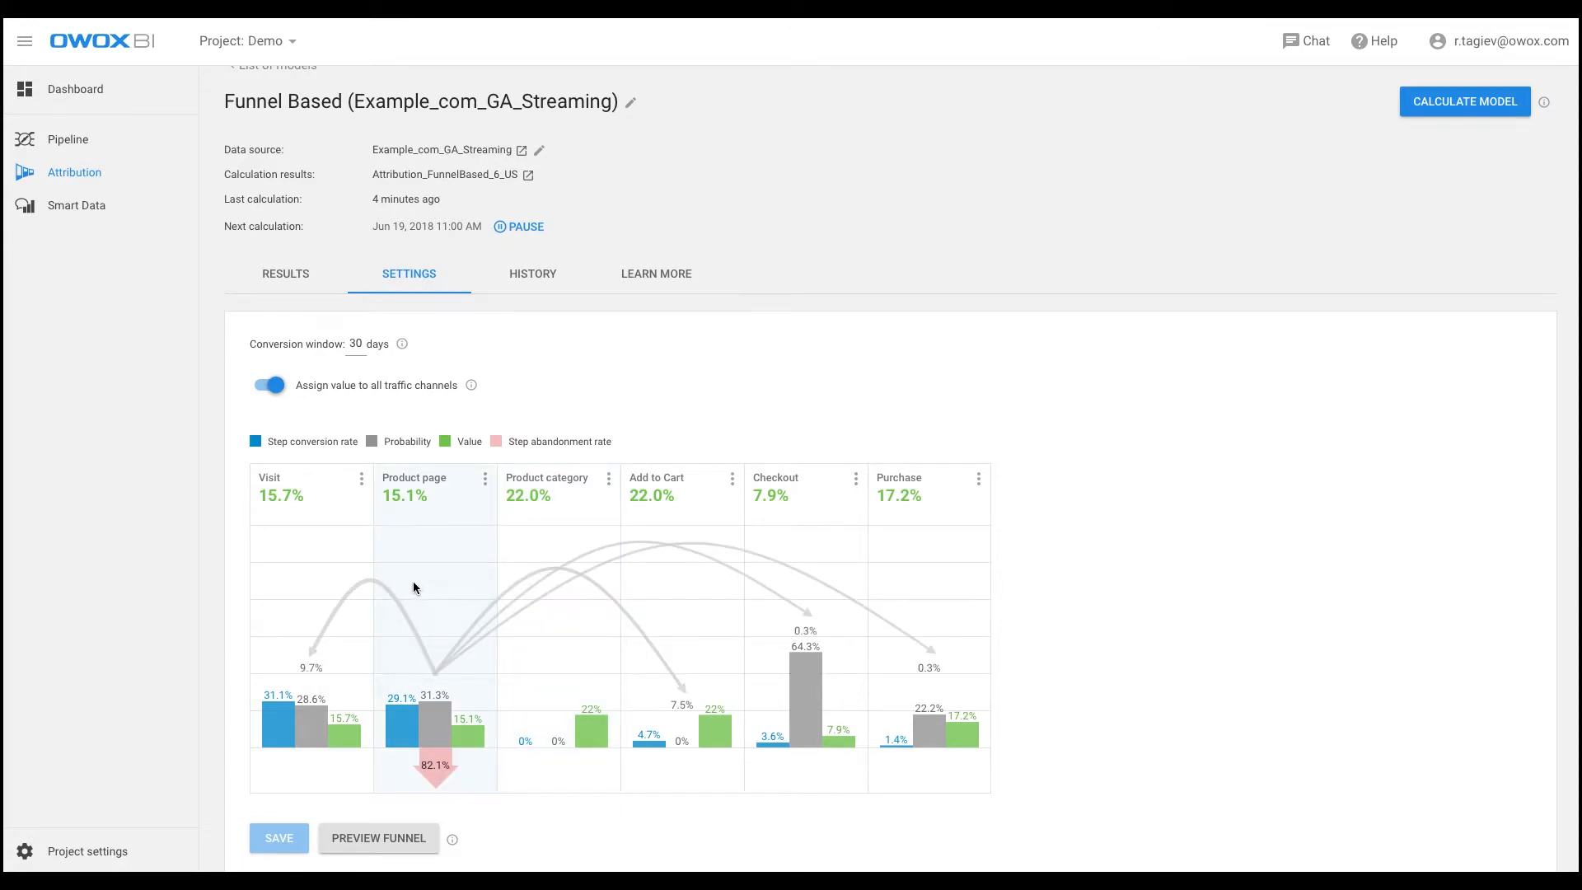
pyautogui.click(367, 575)
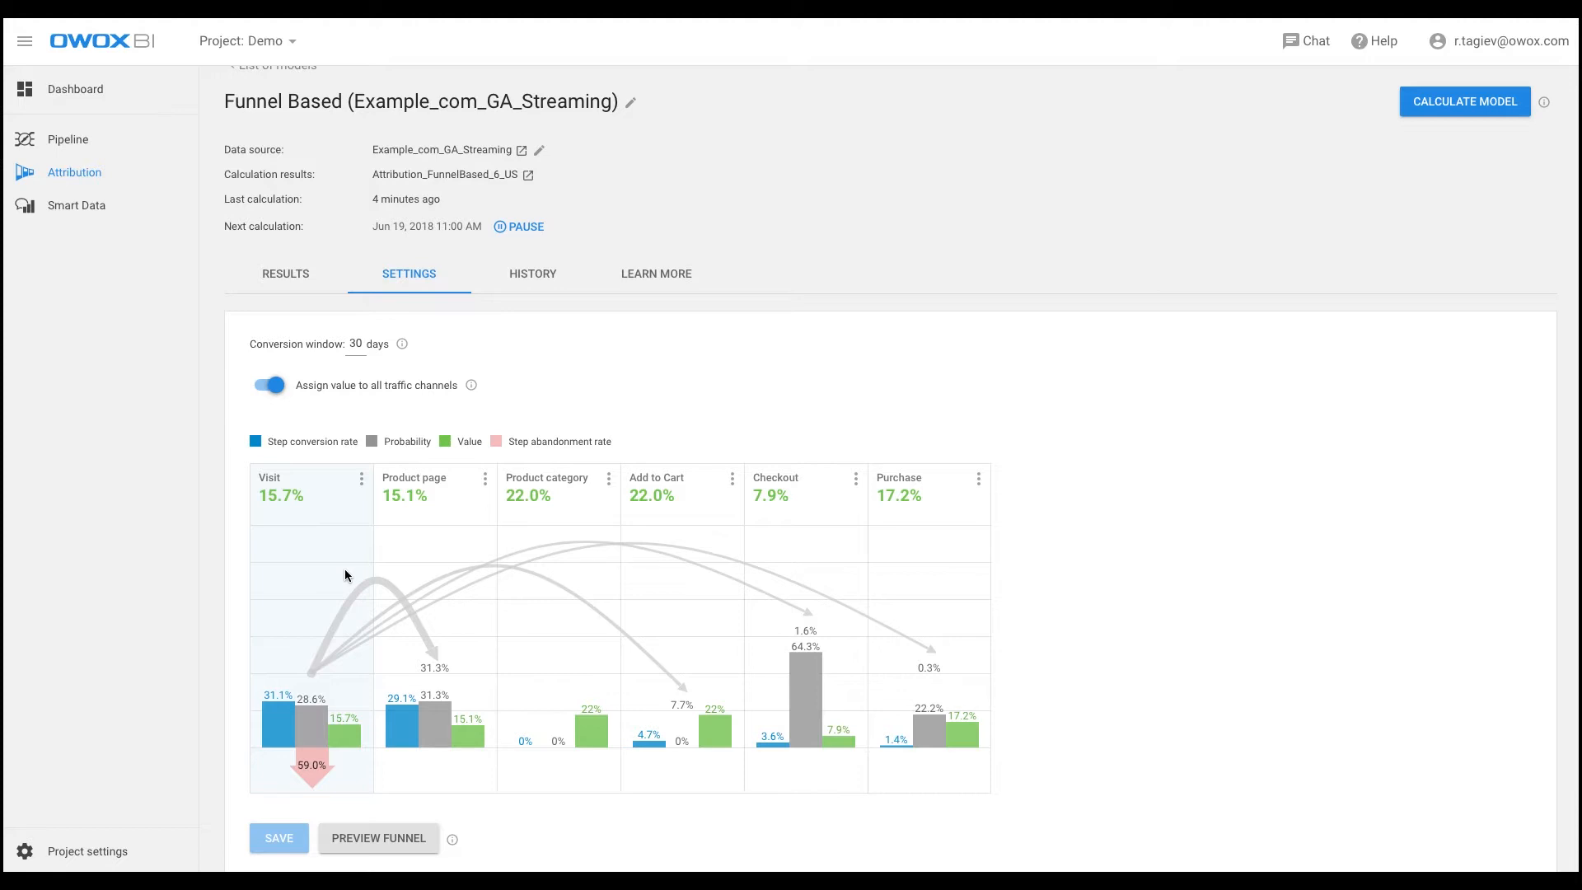
# Review the model's results, including the Smart Data reports, bidding service export and BigQuery dataset sections.
pyautogui.click(282, 275)
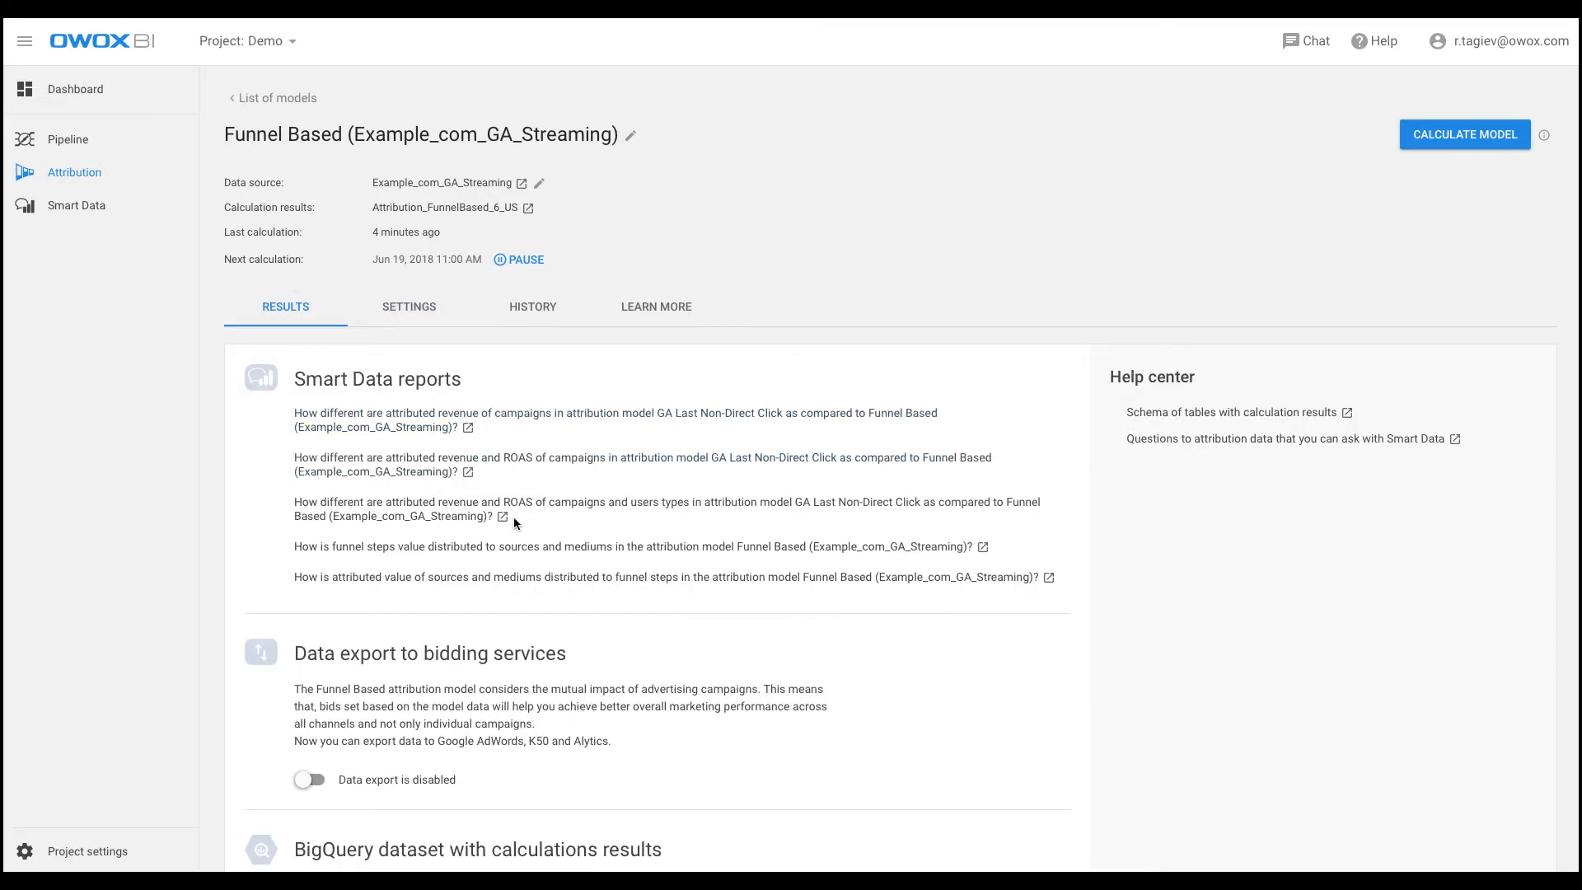
pyautogui.scroll(-1, 659, 743)
pyautogui.scroll(-2, 659, 742)
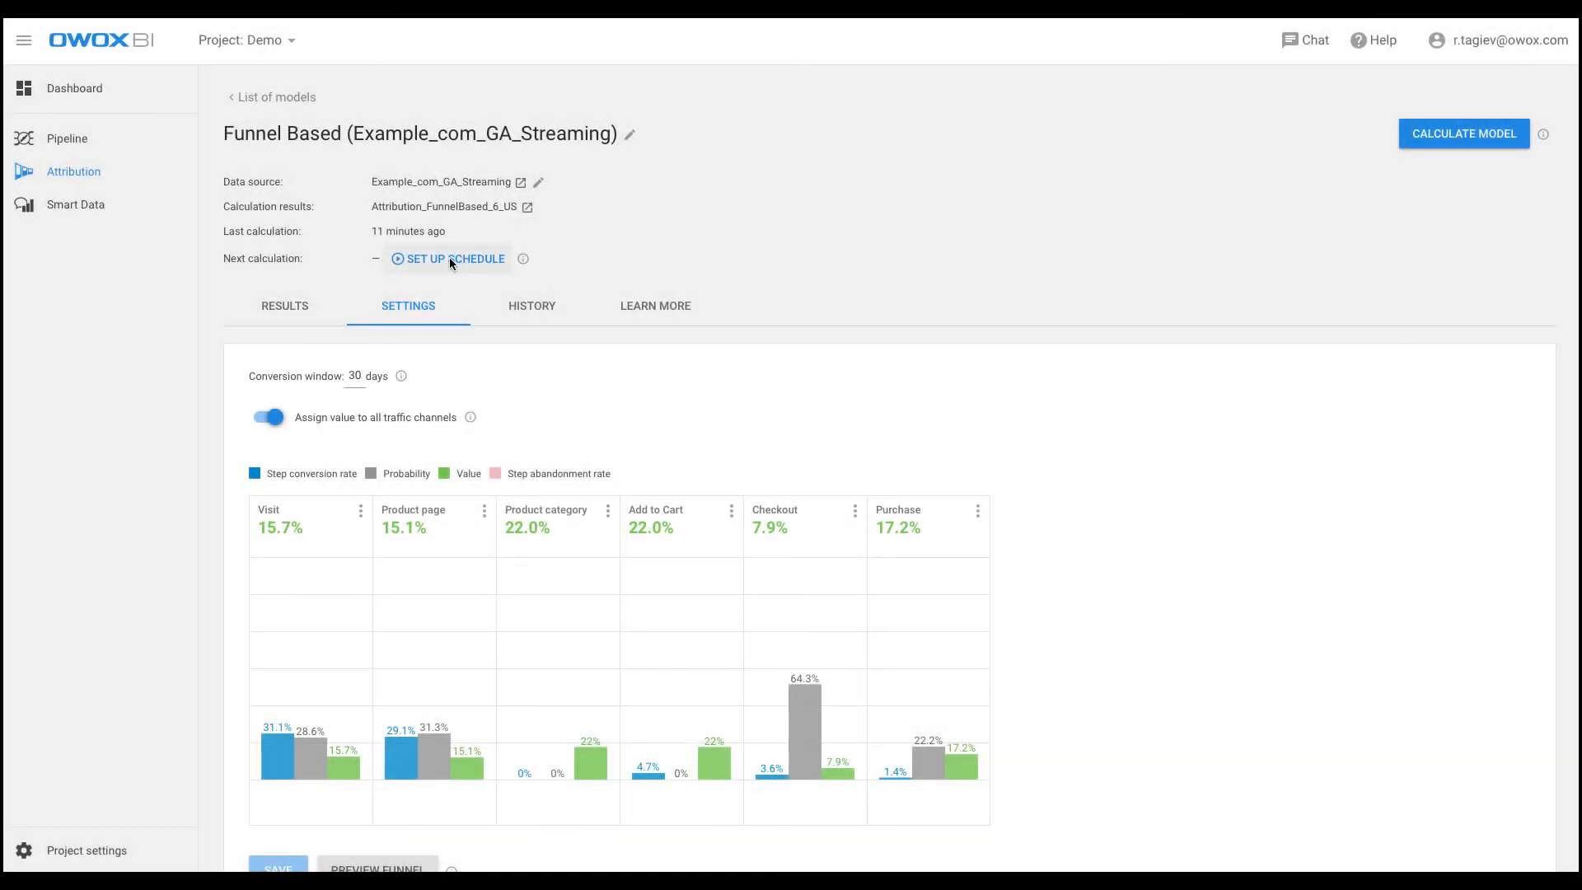
# Set up the calculation schedule to repeat by weeks on Monday, Wednesday and Friday.
pyautogui.click(450, 260)
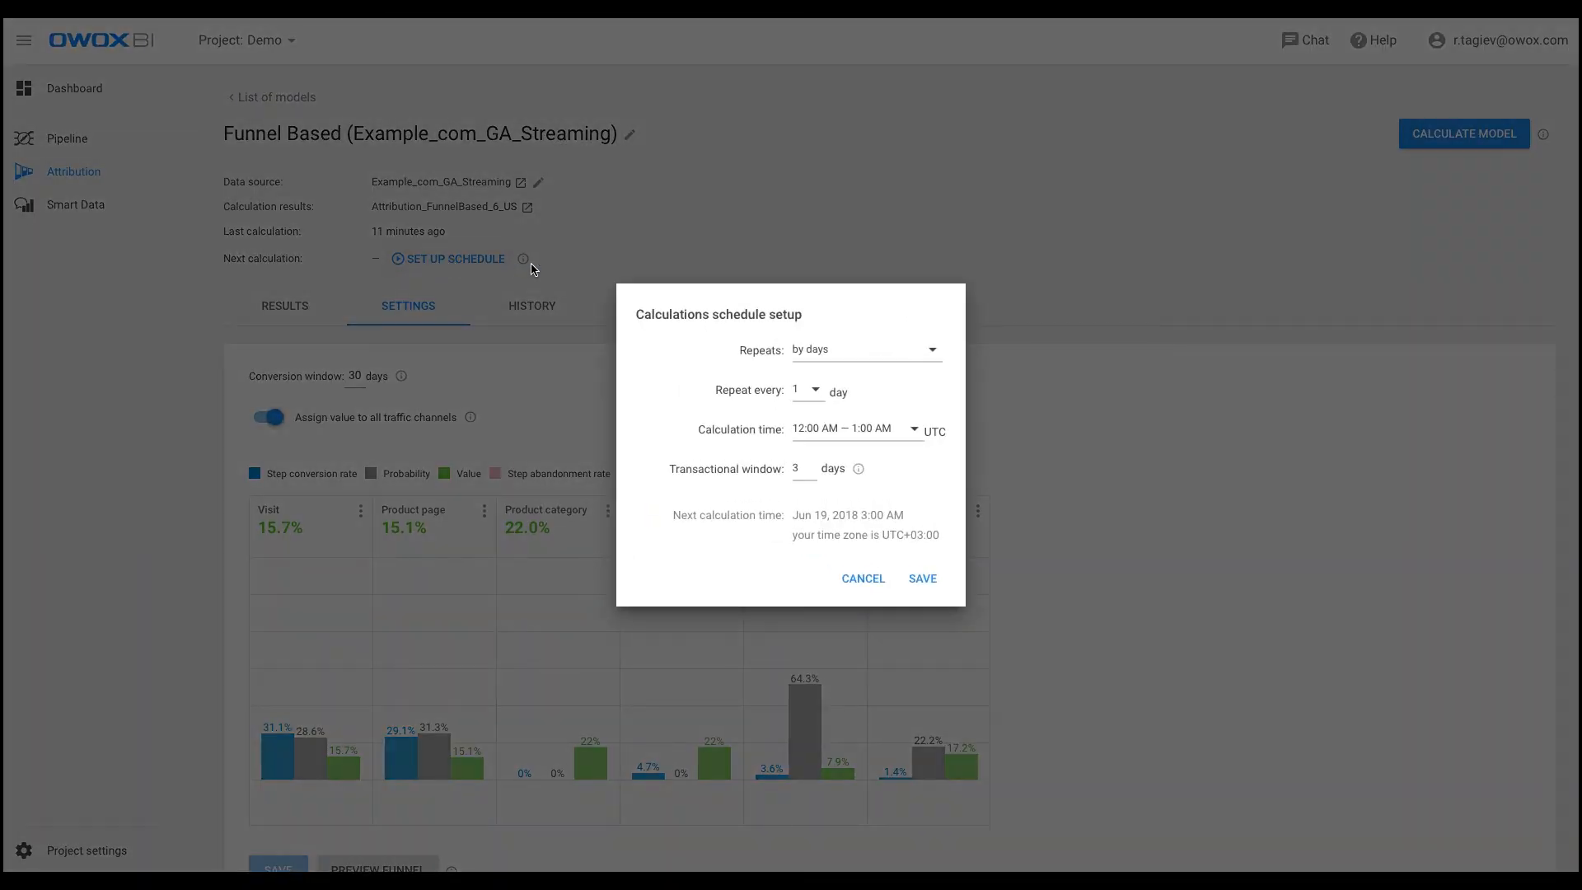
pyautogui.click(907, 352)
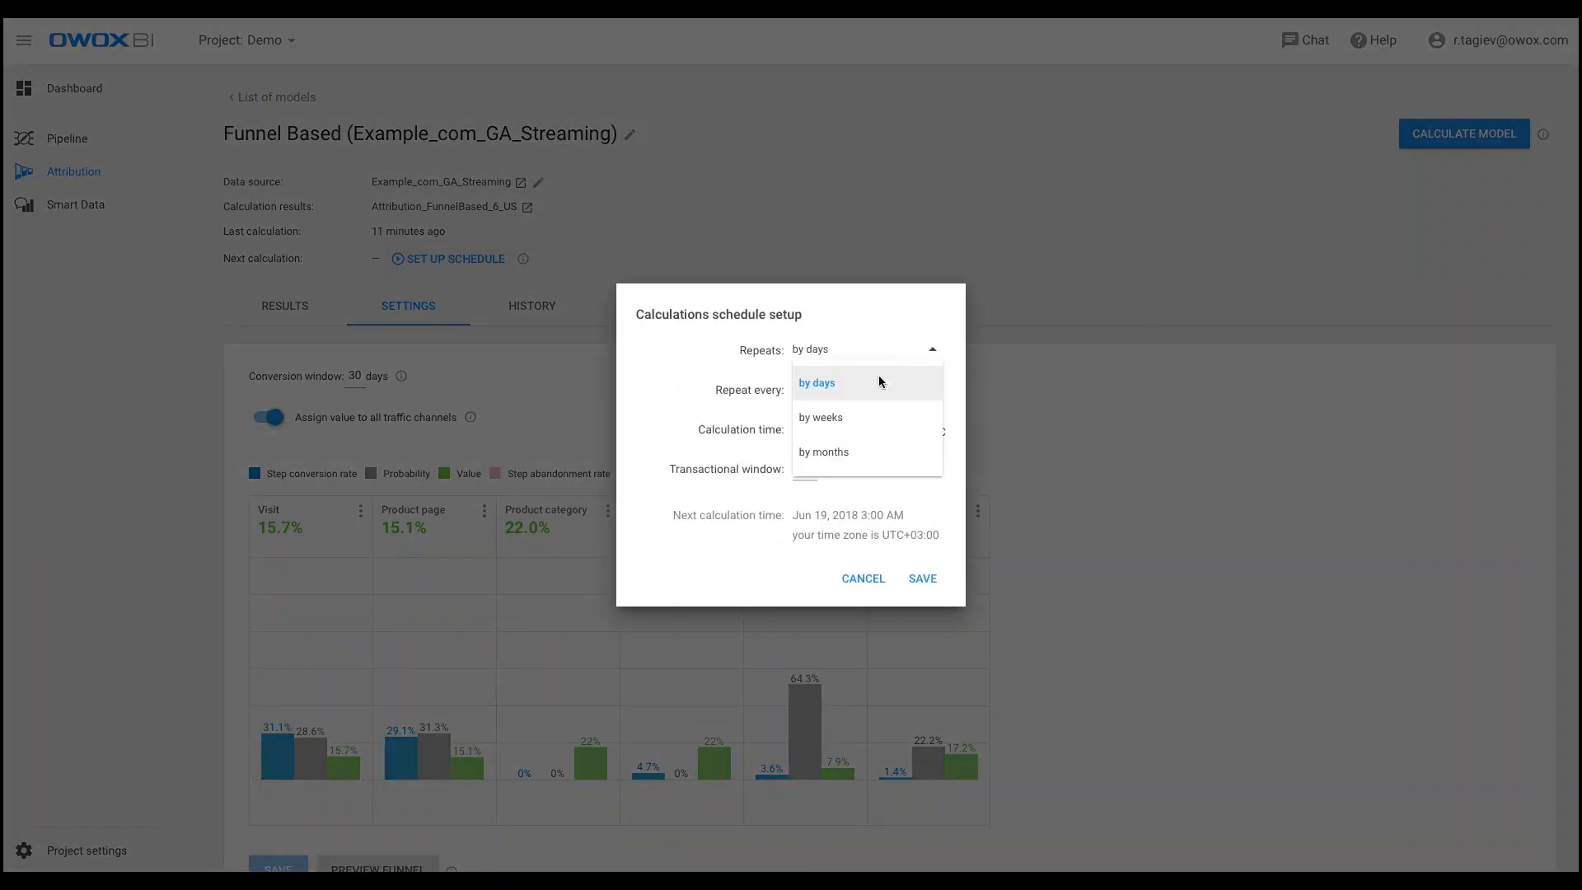
pyautogui.click(860, 417)
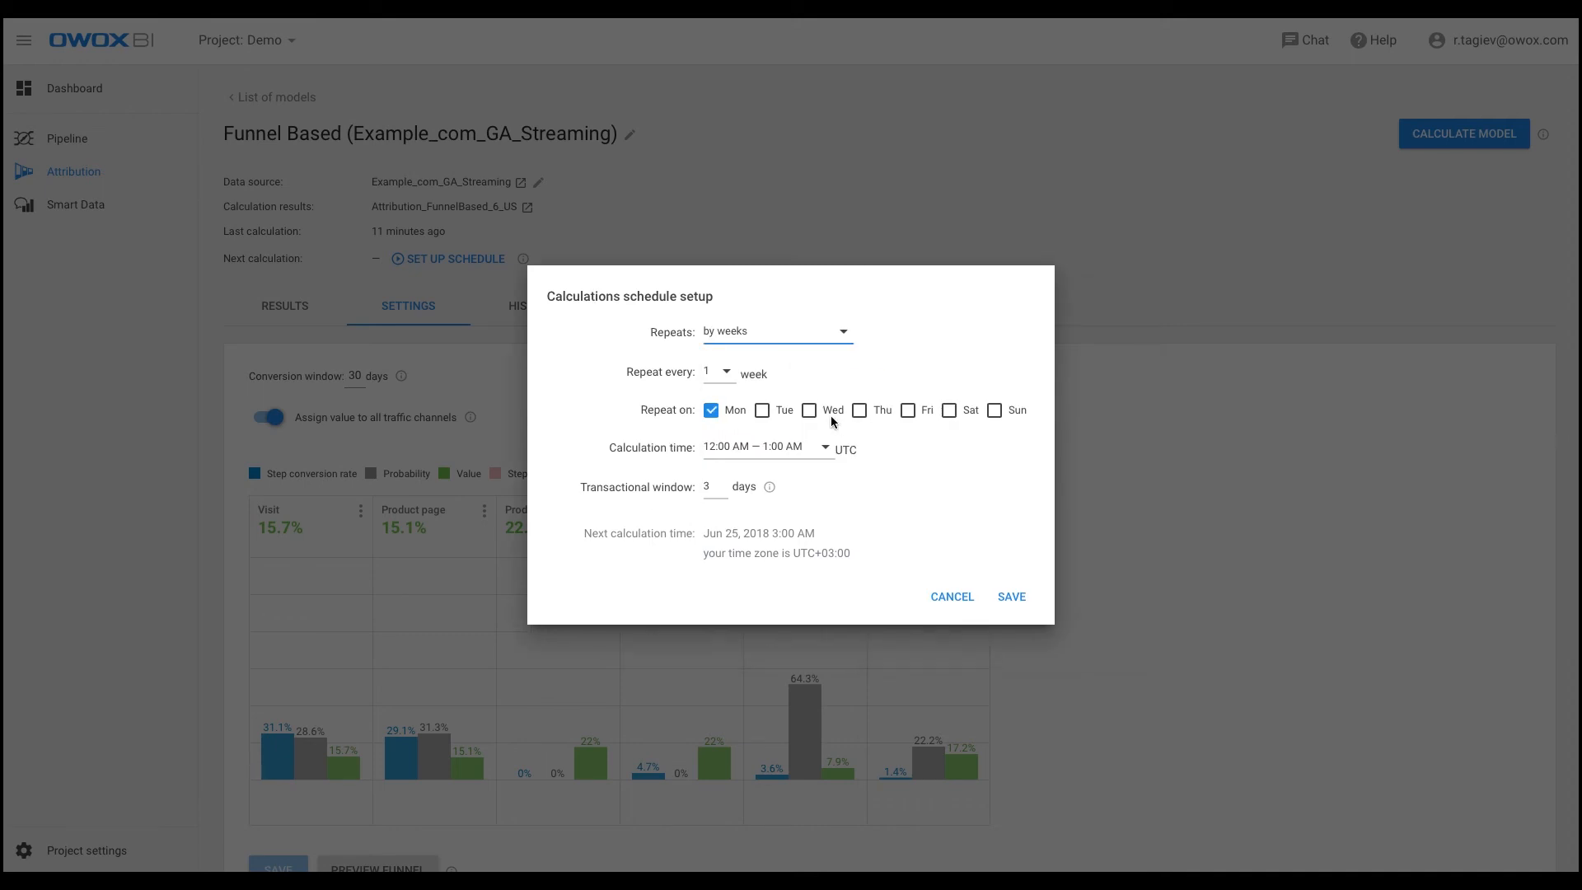
pyautogui.click(811, 414)
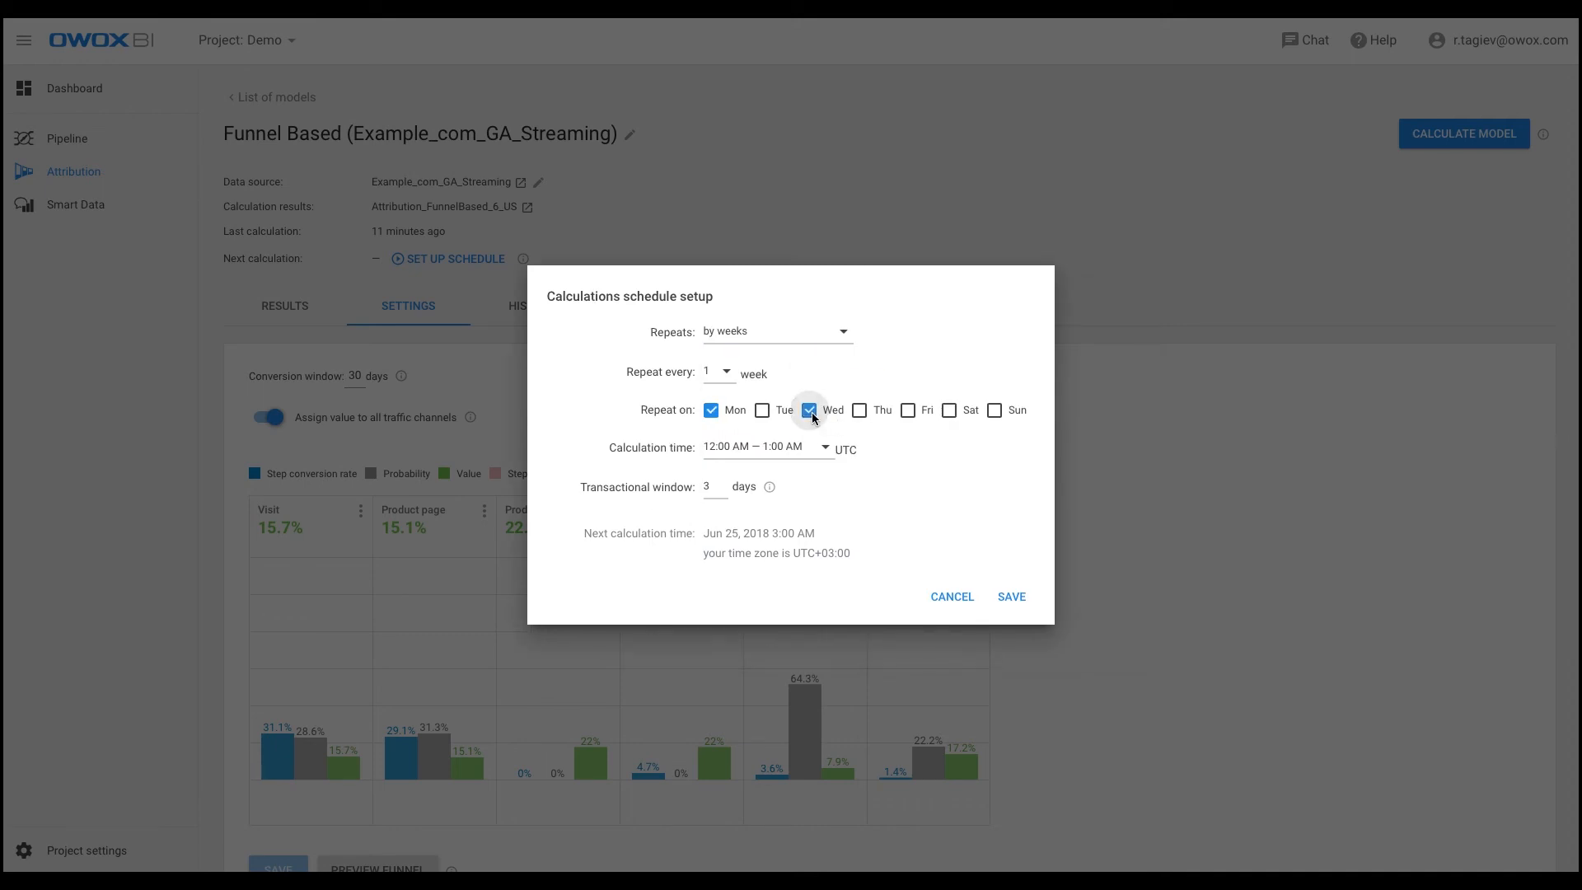
pyautogui.click(910, 410)
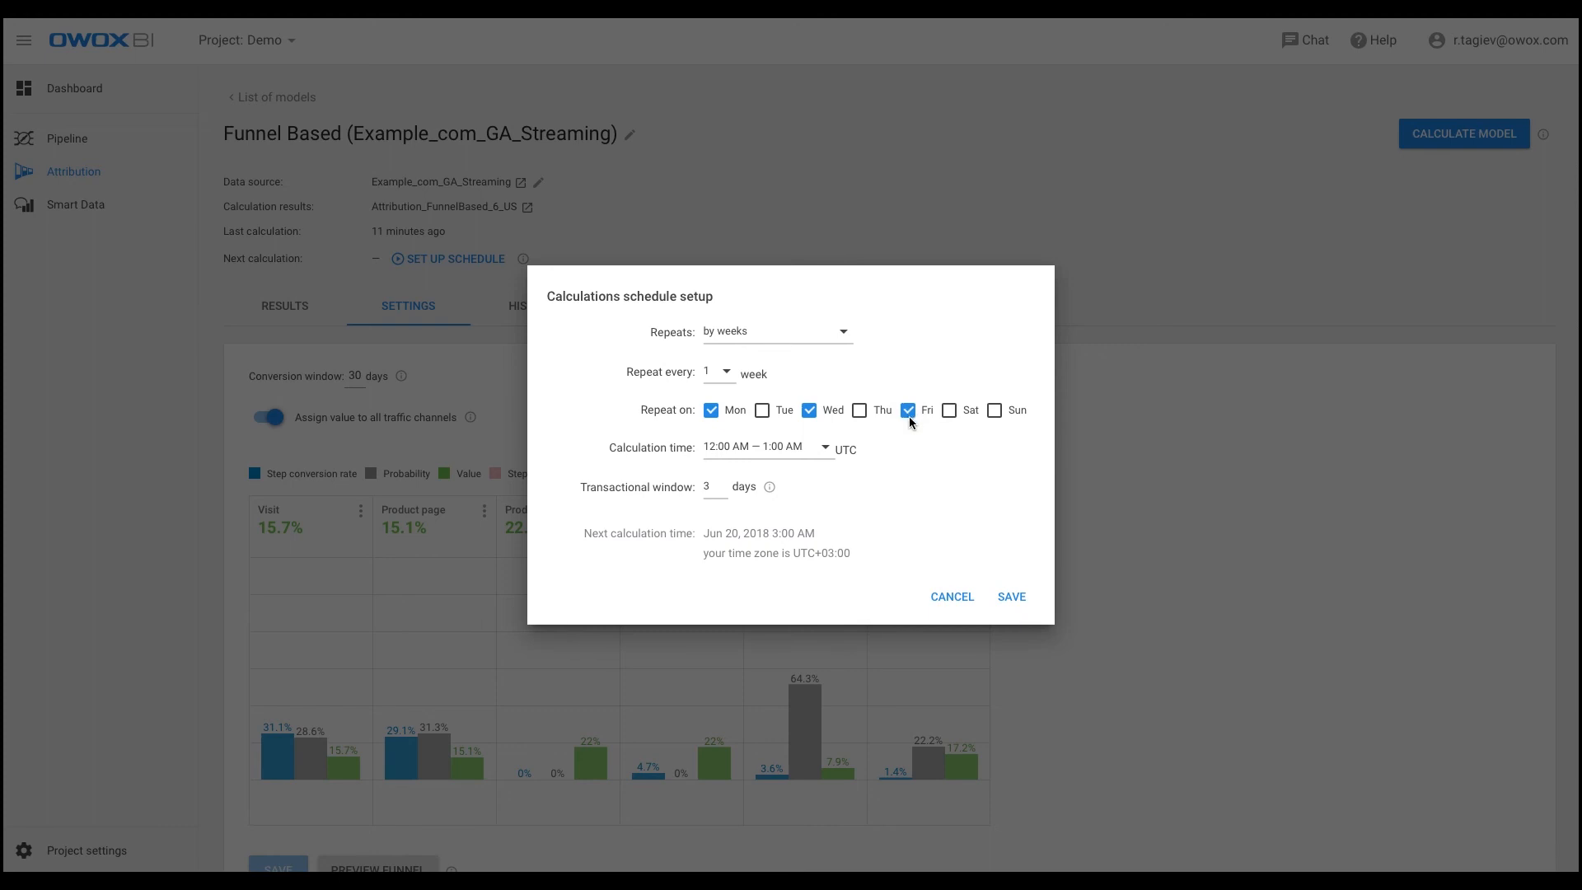
# Set the scheduled calculation time to 1:00 AM – 2:00 AM UTC and save the schedule with the 3-day transactional window.
pyautogui.click(826, 450)
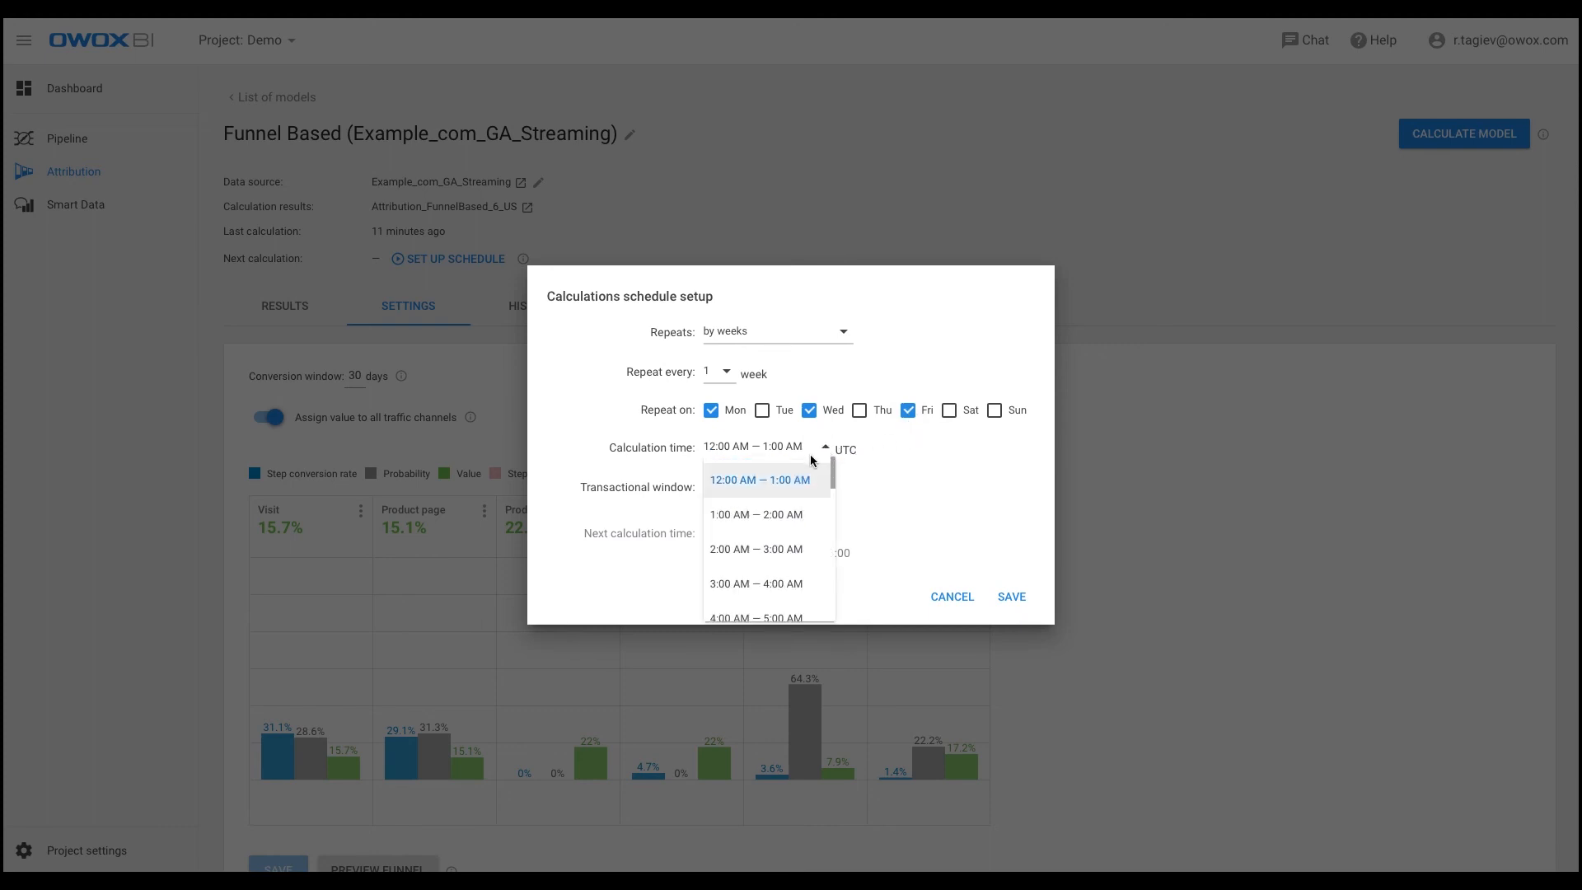
pyautogui.click(788, 514)
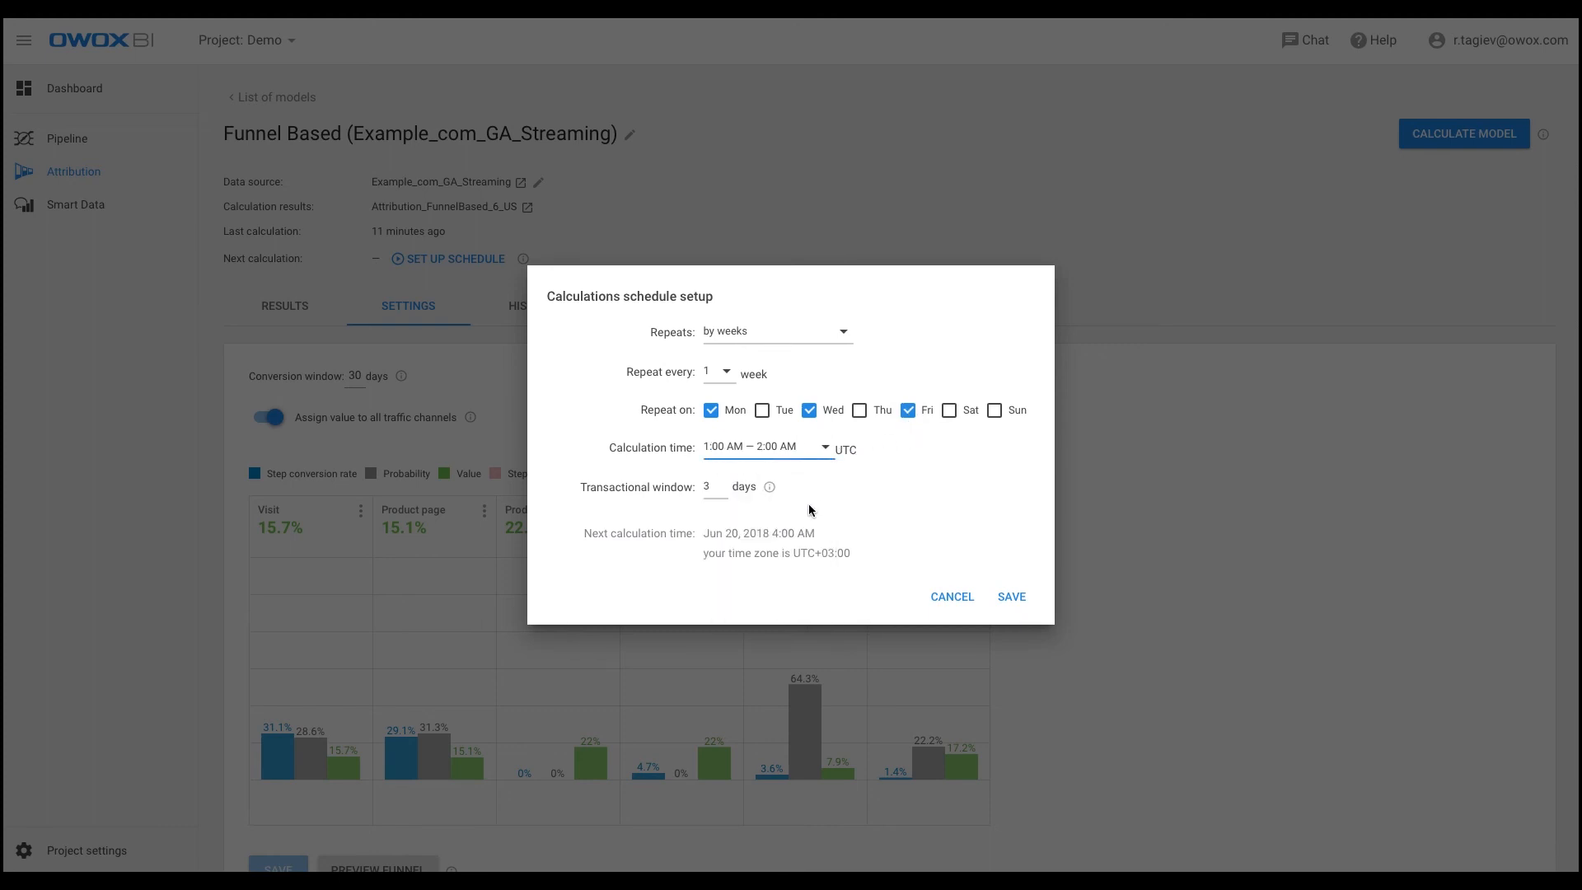
pyautogui.click(714, 487)
pyautogui.click(1012, 597)
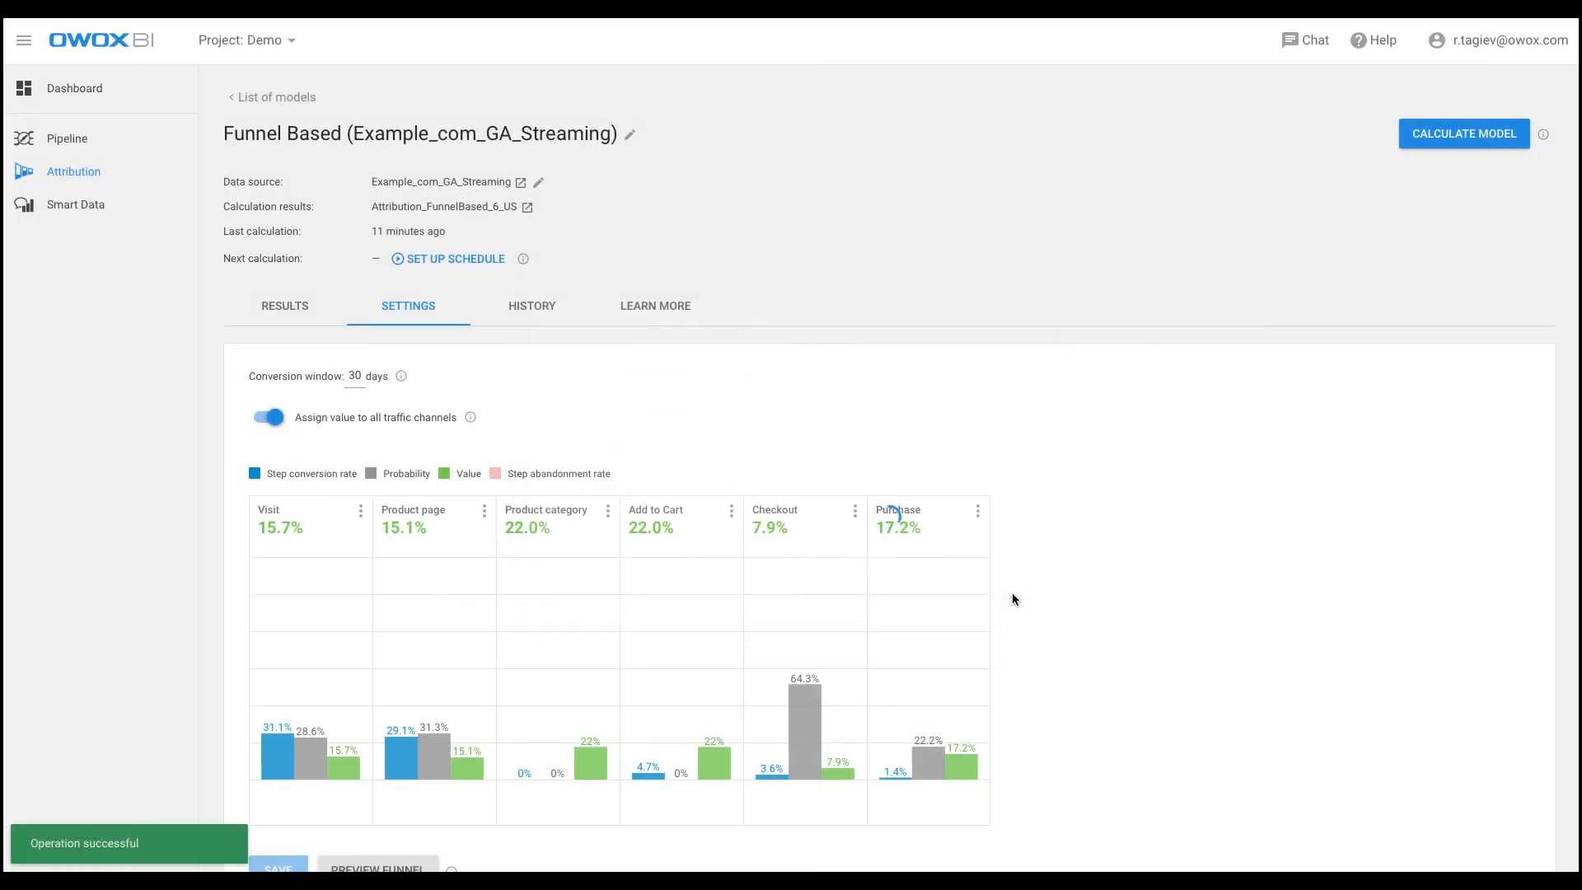